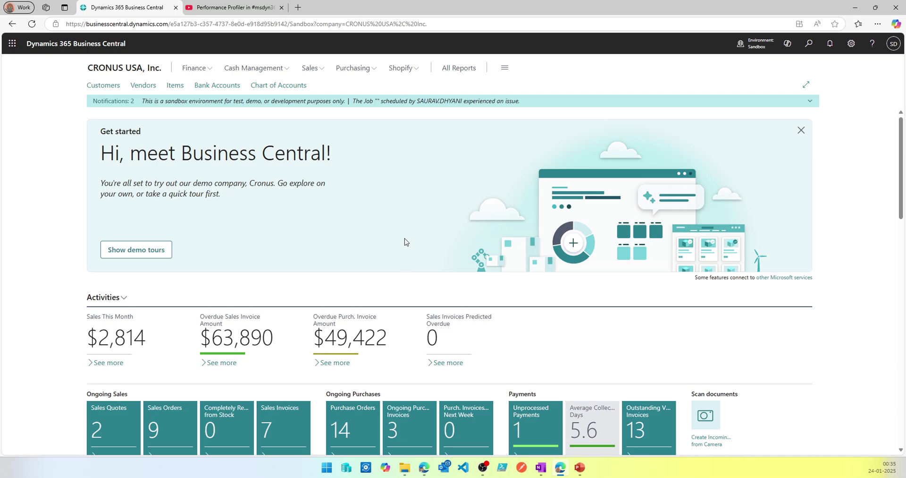
{"action": "key", "text": "ctrl+plus"}
{"action": "key", "text": "ctrl+minus"}
{"action": "key", "text": "ctrl+minus"}
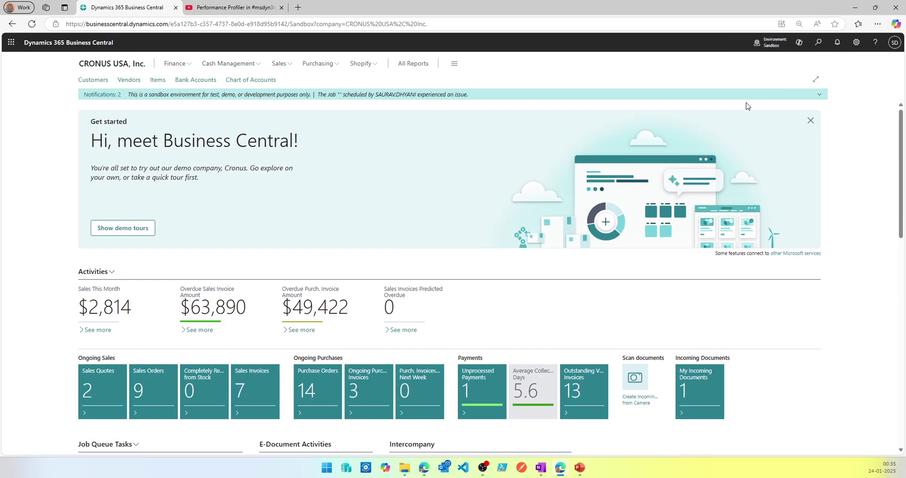
{"action": "key", "text": "ctrl+minus"}
{"action": "key", "text": "ctrl+plus"}
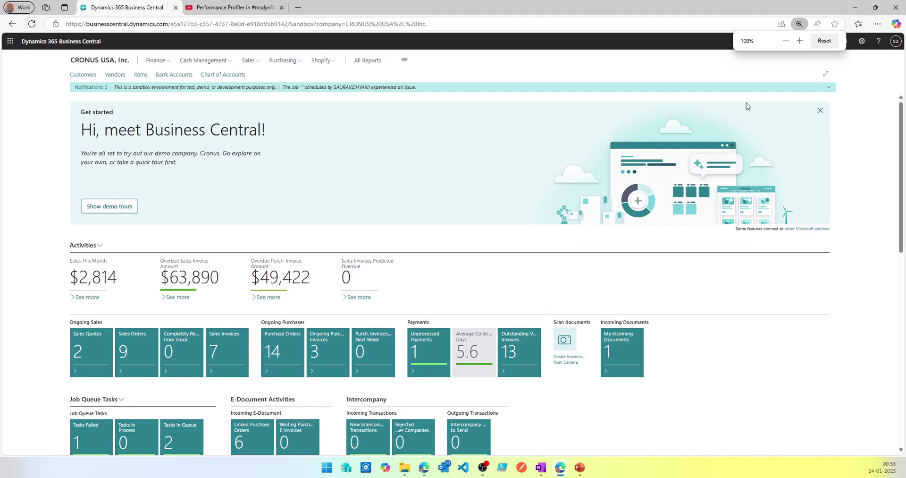
{"action": "key", "text": "ctrl+plus"}
{"action": "key", "text": "ctrl+plus"}
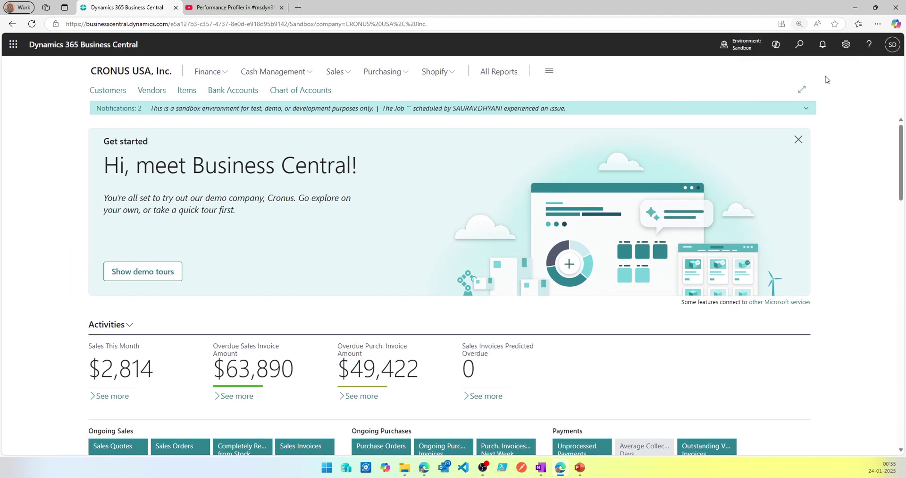
Search for "Profile" and open the Profiler Schedules page
{"action": "left_click", "coordinate": [799, 46]}
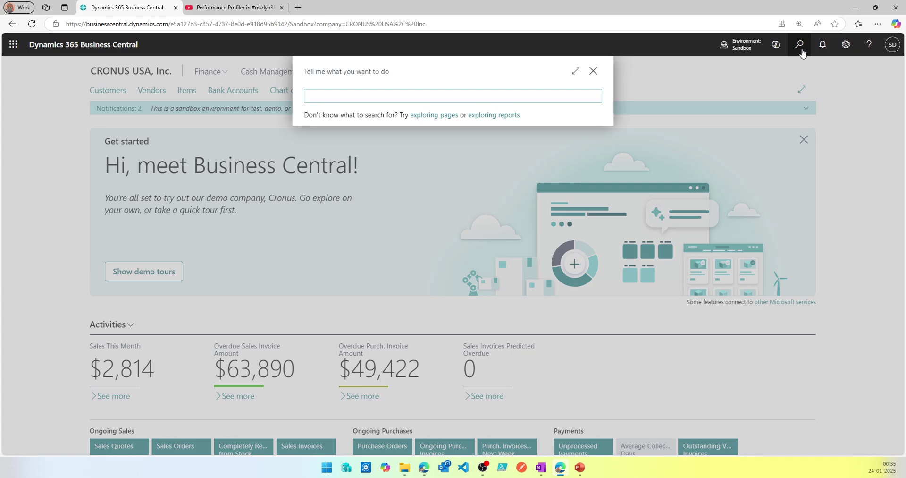
{"action": "type", "text": "Profile sh"}
{"action": "key", "text": "BackSpace"}
{"action": "key", "text": "BackSpace"}
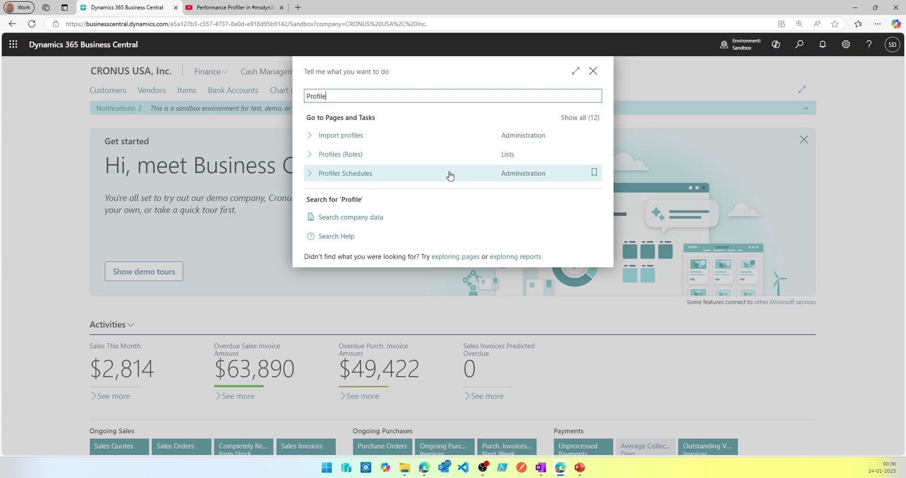
{"action": "left_click", "coordinate": [376, 181]}
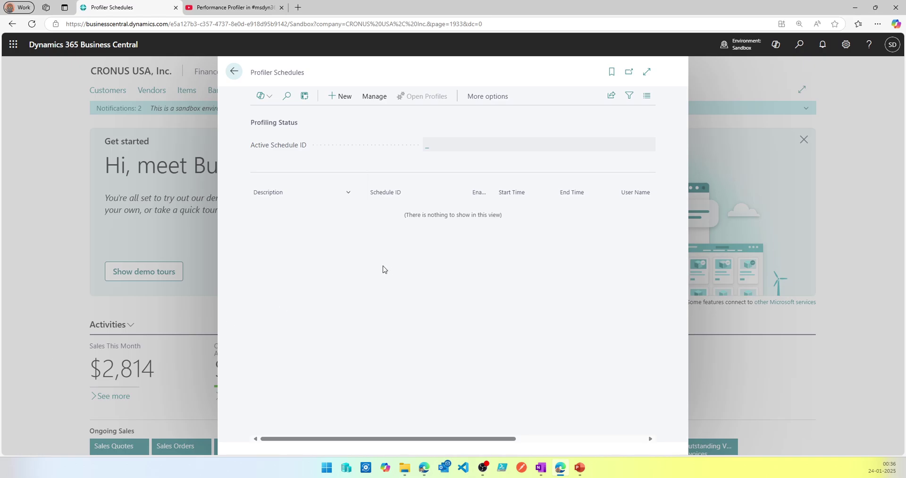
Create a new profiler schedule, switch it to disabled and give it the description Demo-Tool
{"action": "left_click", "coordinate": [341, 97]}
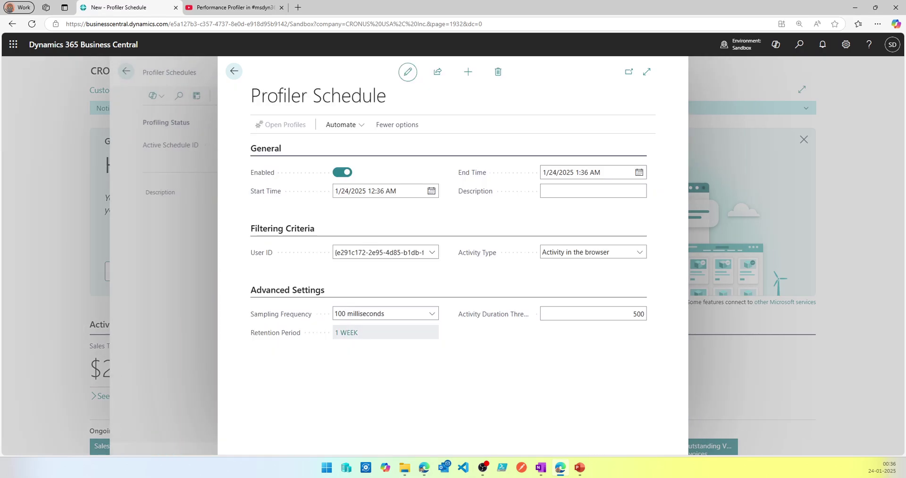
{"action": "left_click", "coordinate": [343, 172]}
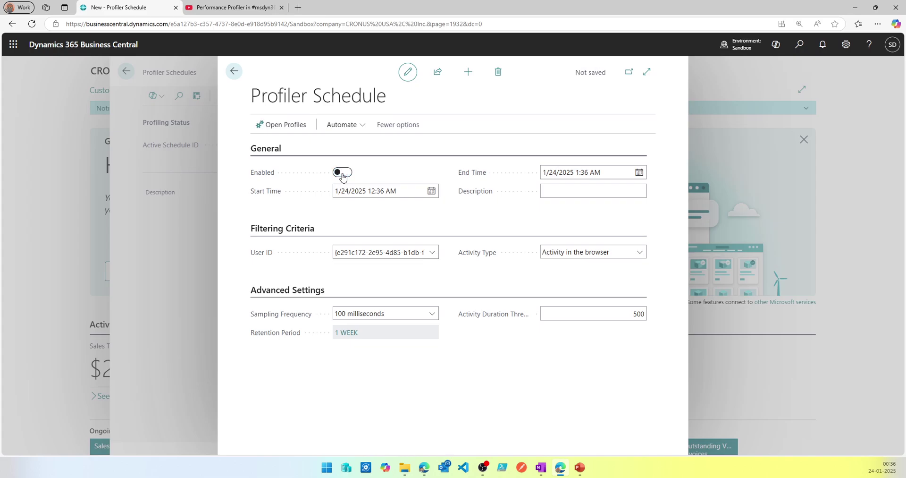
{"action": "mouse_move", "coordinate": [284, 198]}
{"action": "left_click", "coordinate": [617, 192]}
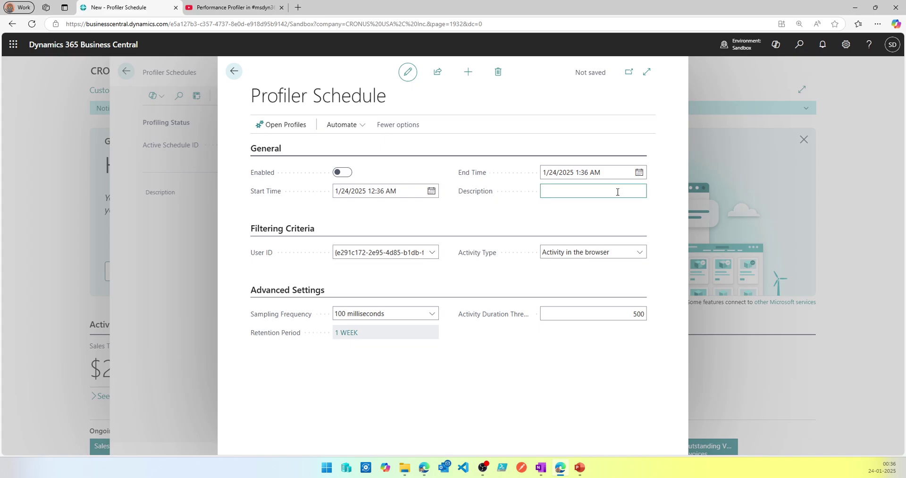
{"action": "type", "text": "Demo-Tool"}
{"action": "key", "text": "Tab"}
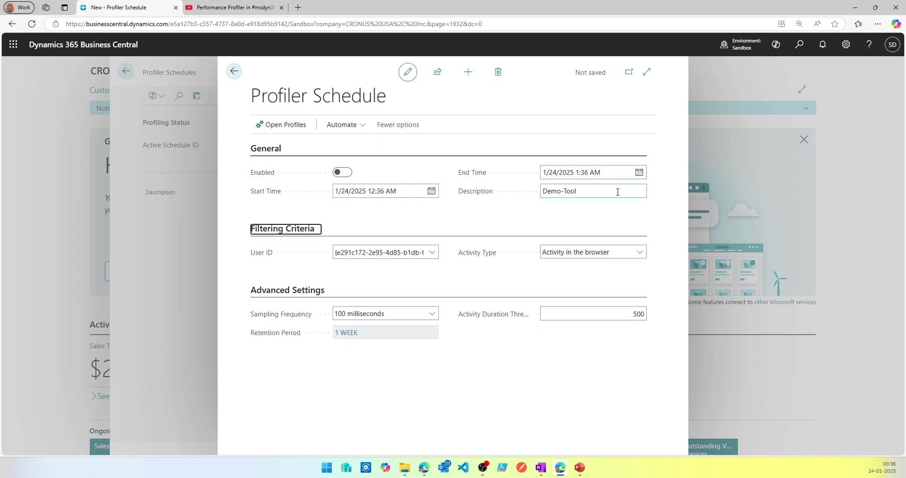
Set the schedule's filtering criteria to the signed-in user's ID and the activity type Activity in the browser
{"action": "left_click", "coordinate": [432, 253]}
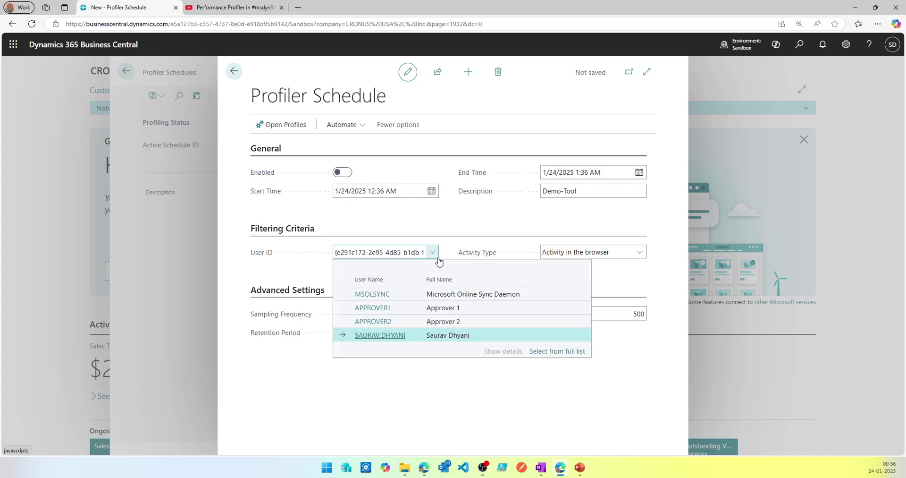
{"action": "left_click", "coordinate": [470, 334]}
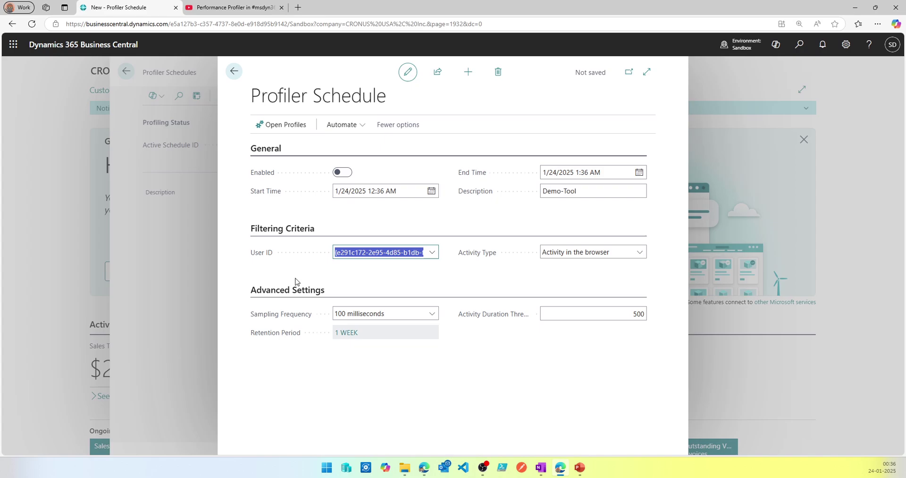
{"action": "mouse_move", "coordinate": [461, 249]}
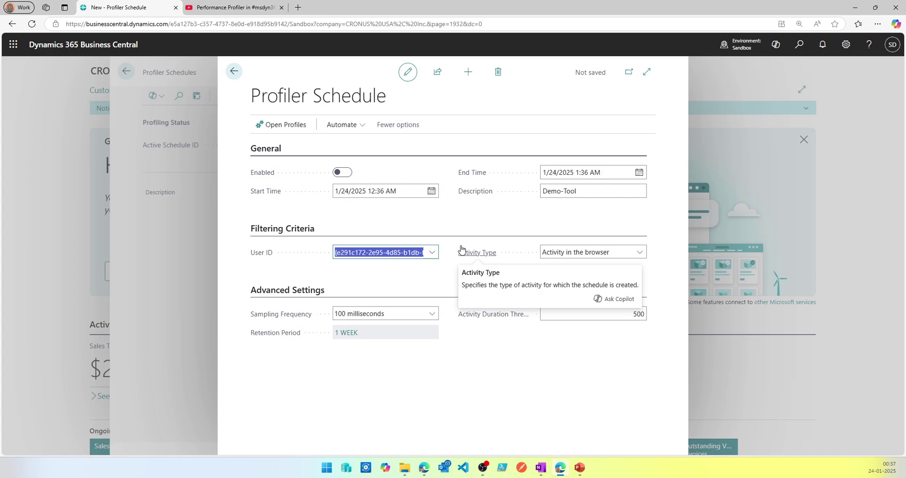
{"action": "left_click", "coordinate": [589, 257]}
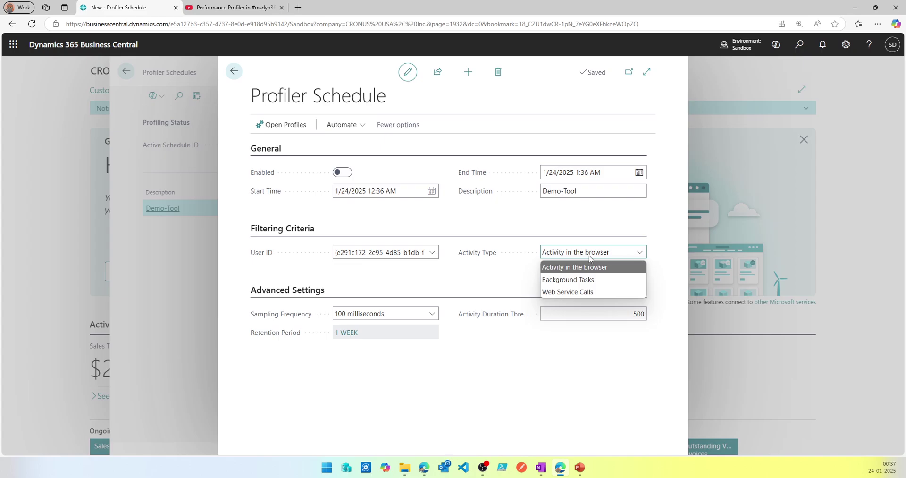
{"action": "key", "text": "Down"}
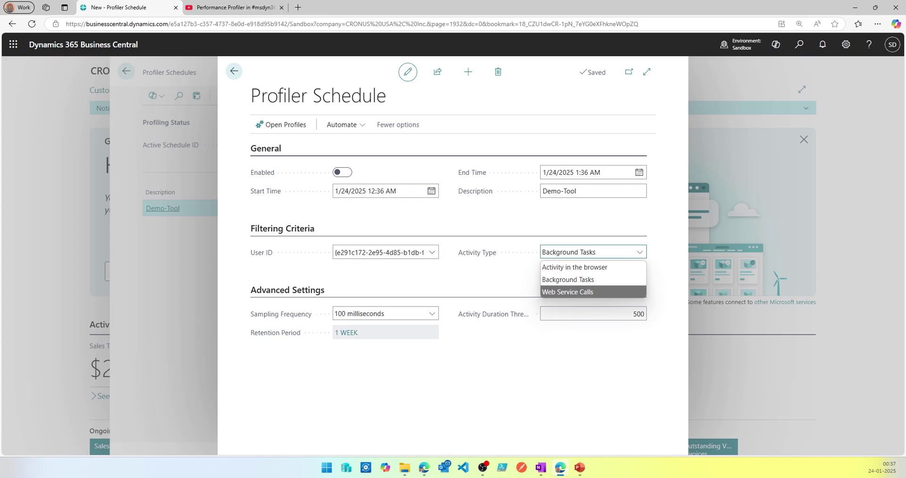
{"action": "left_click", "coordinate": [572, 268]}
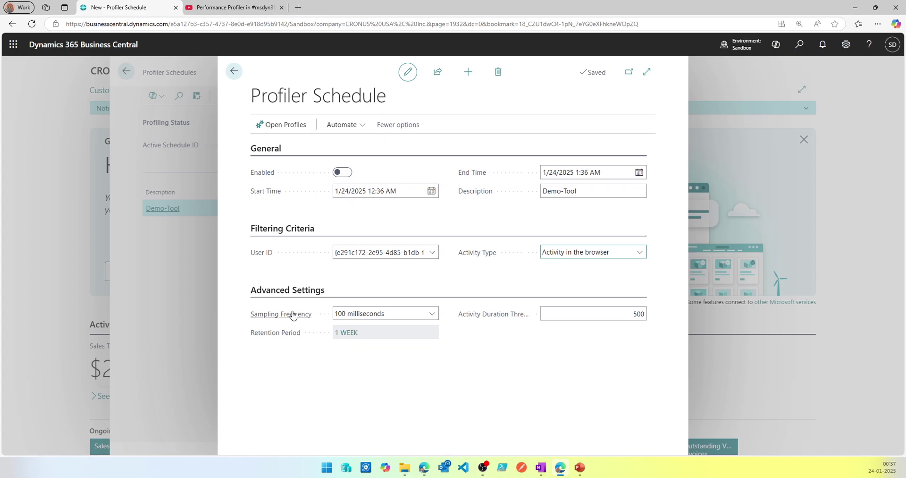
Select 100 milliseconds as the schedule's sampling frequency
{"action": "mouse_move", "coordinate": [292, 314]}
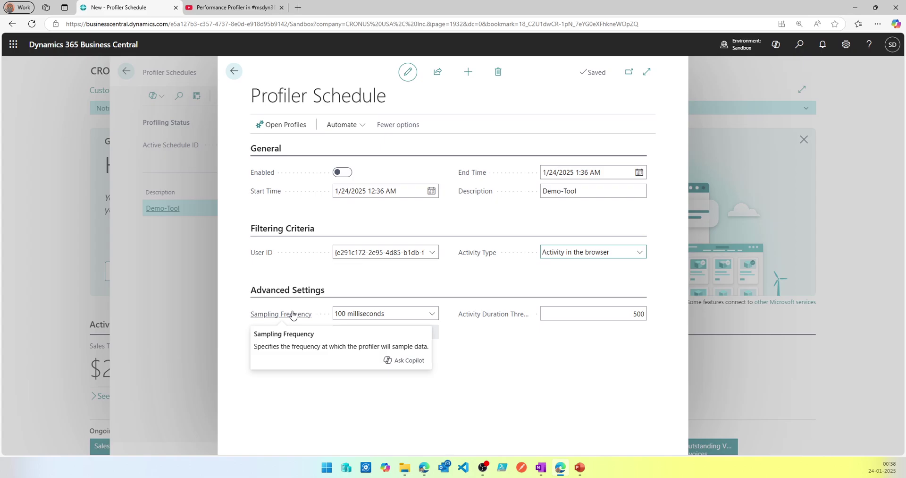
{"action": "left_click", "coordinate": [355, 313]}
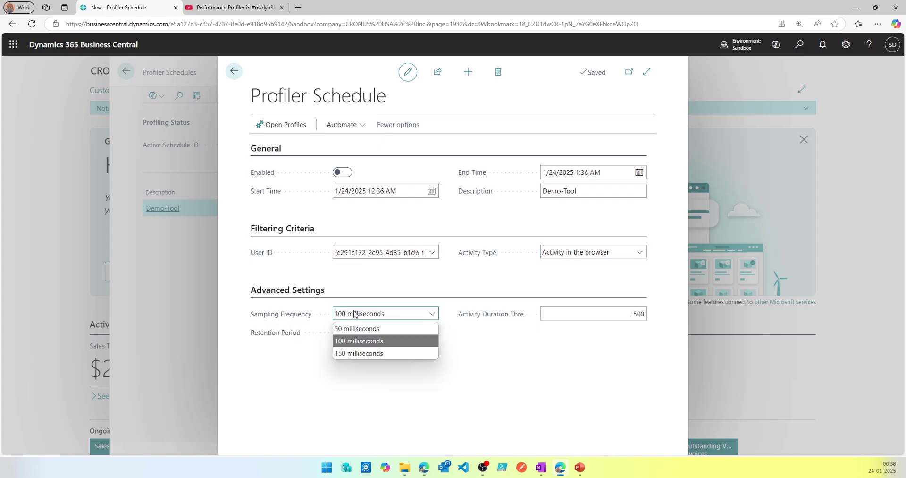
{"action": "left_click", "coordinate": [371, 341]}
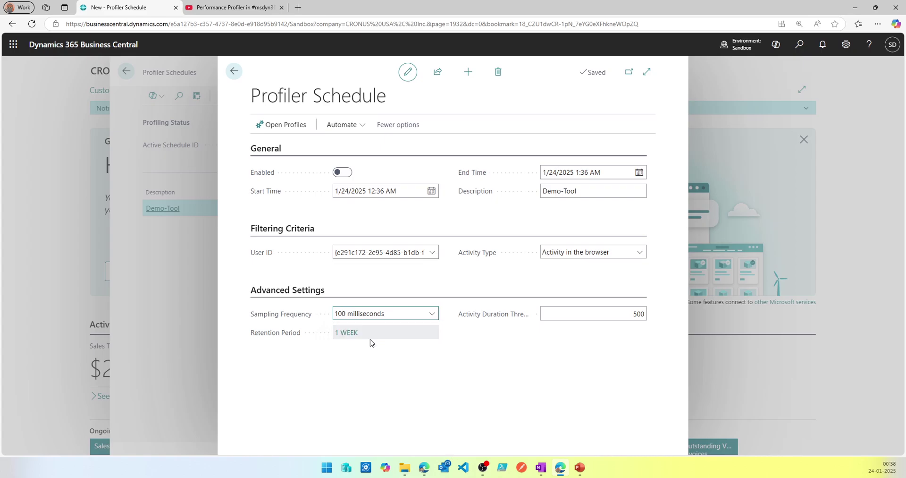
Review the retention policy behind the schedule's retention period and return to the schedule
{"action": "mouse_move", "coordinate": [514, 315]}
{"action": "mouse_move", "coordinate": [300, 335]}
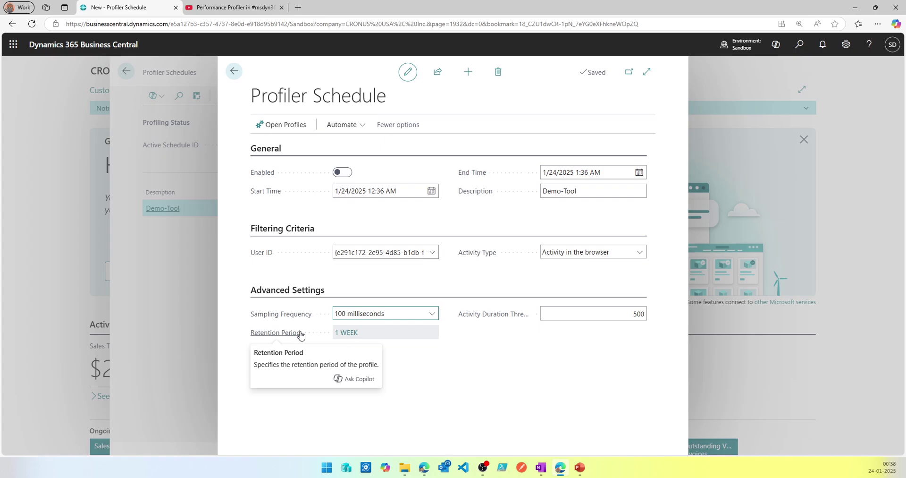
{"action": "left_click", "coordinate": [357, 334]}
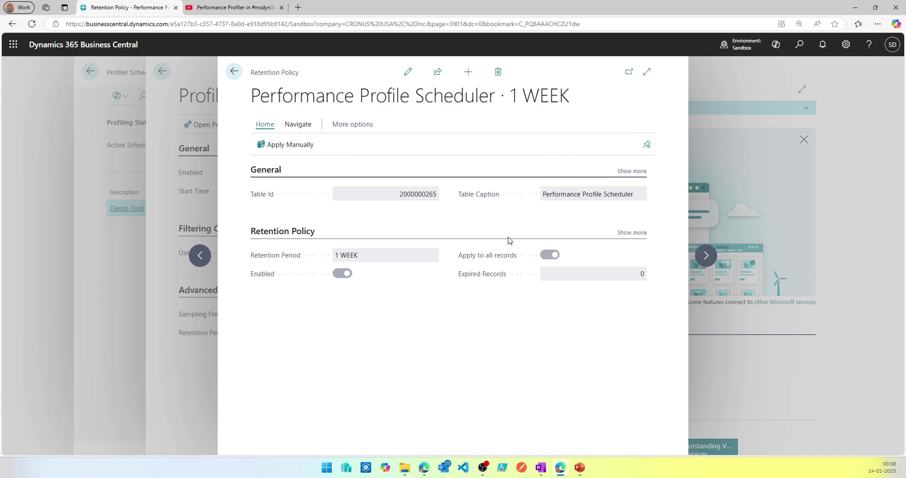
{"action": "left_click", "coordinate": [236, 74]}
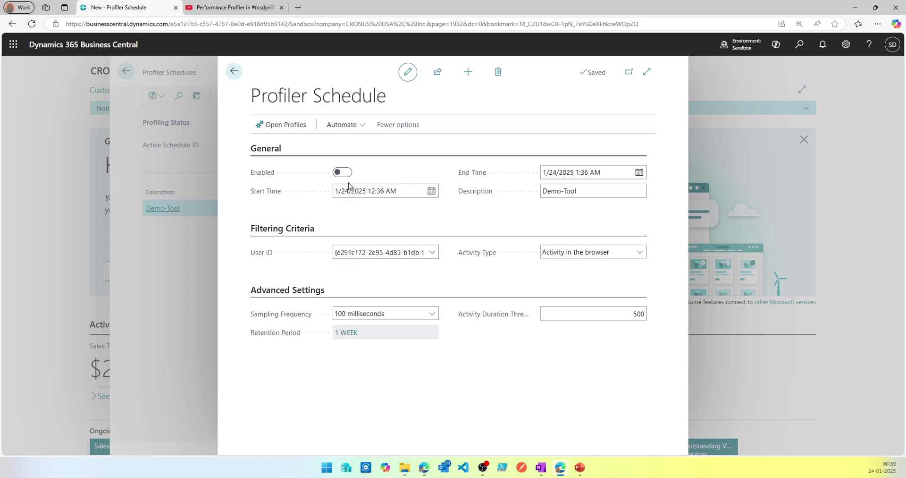
Check the end date choices and enable the Demo-Tool profiler schedule
{"action": "left_click", "coordinate": [639, 171]}
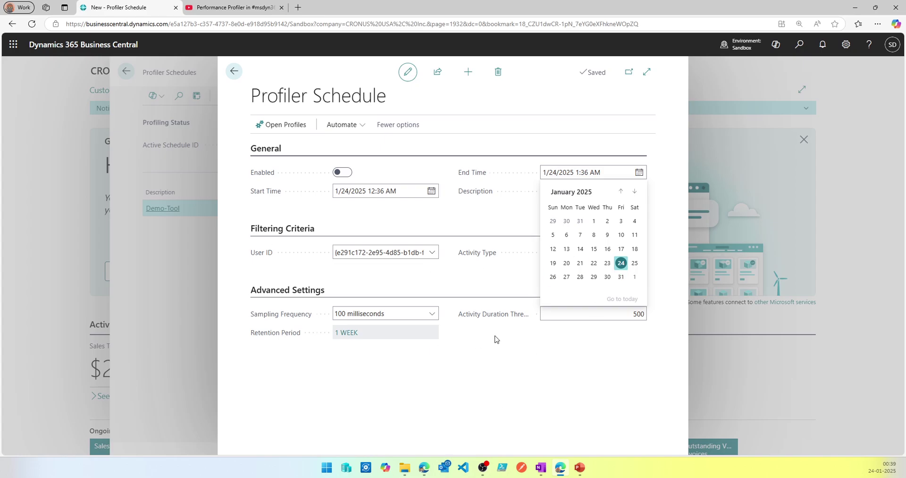
{"action": "left_click", "coordinate": [476, 360]}
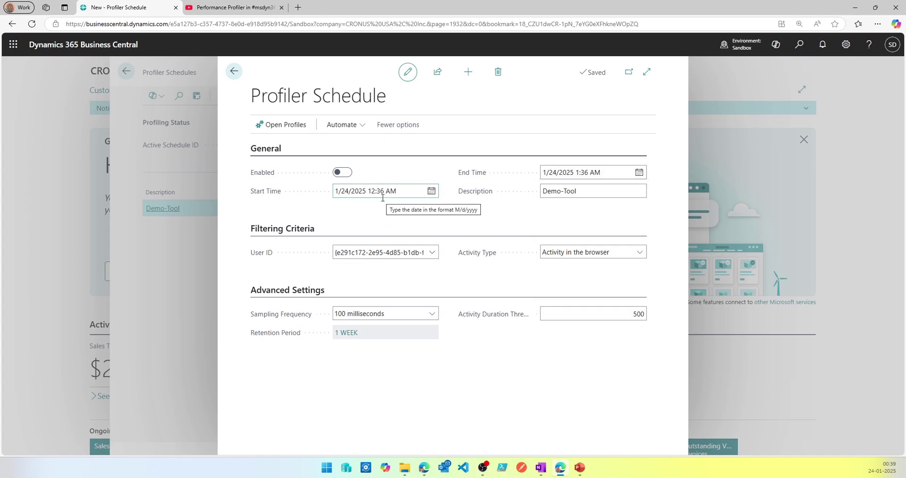
{"action": "left_click", "coordinate": [348, 173]}
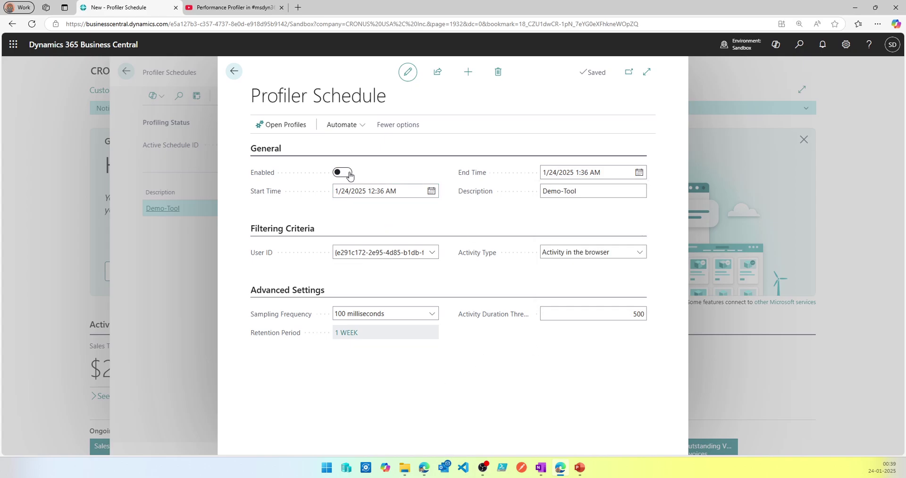
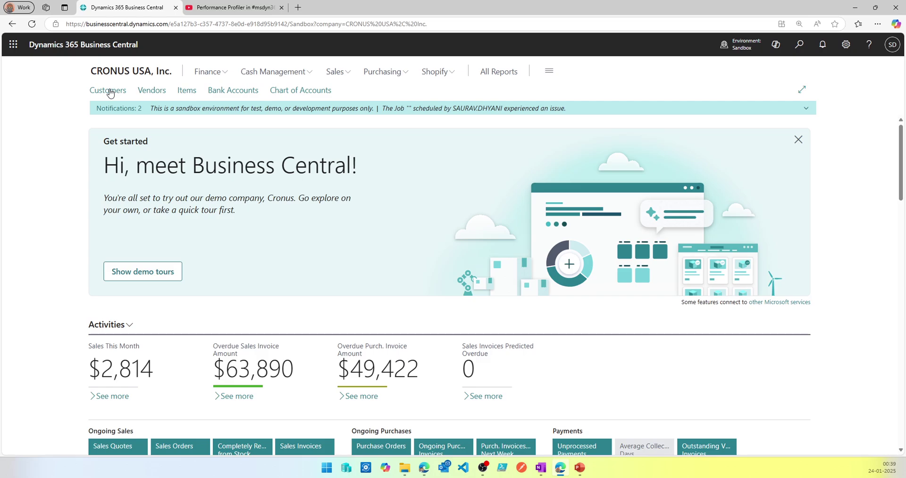
Open the customer card of Trey Research from the customer list and browse its address and invoicing details
{"action": "left_click", "coordinate": [109, 89]}
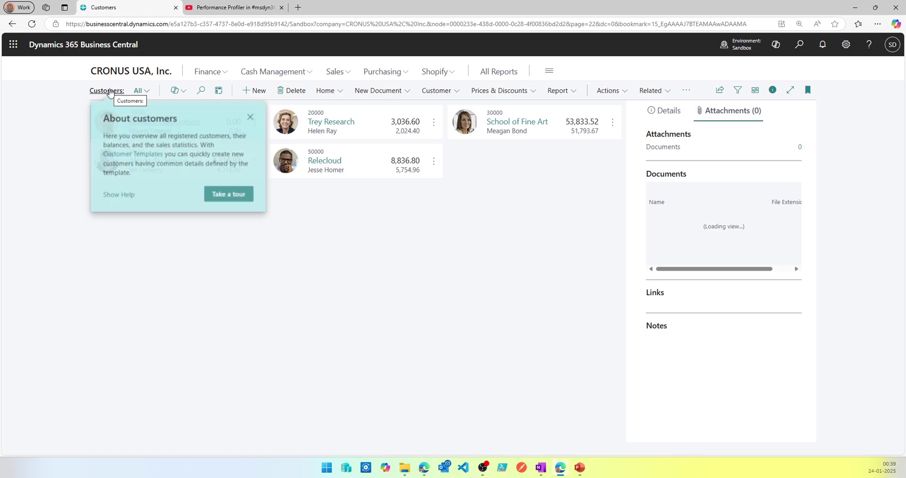
{"action": "left_click", "coordinate": [346, 125]}
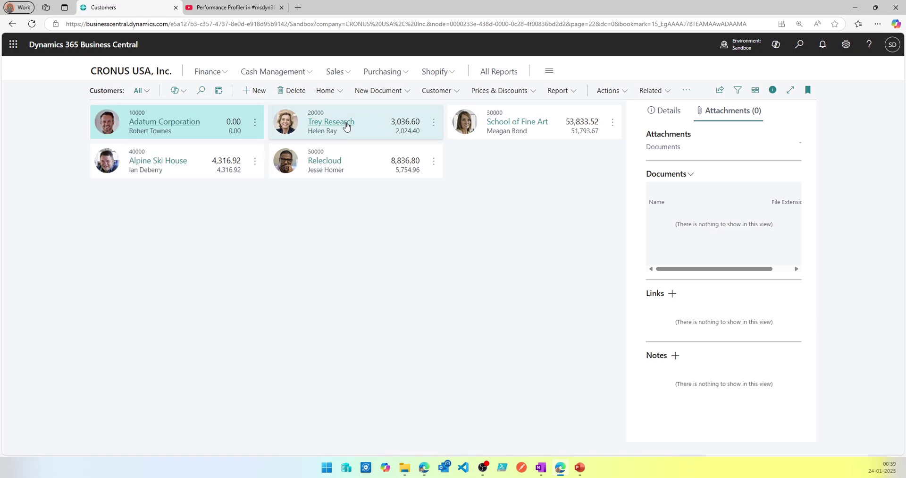
{"action": "left_click", "coordinate": [346, 125]}
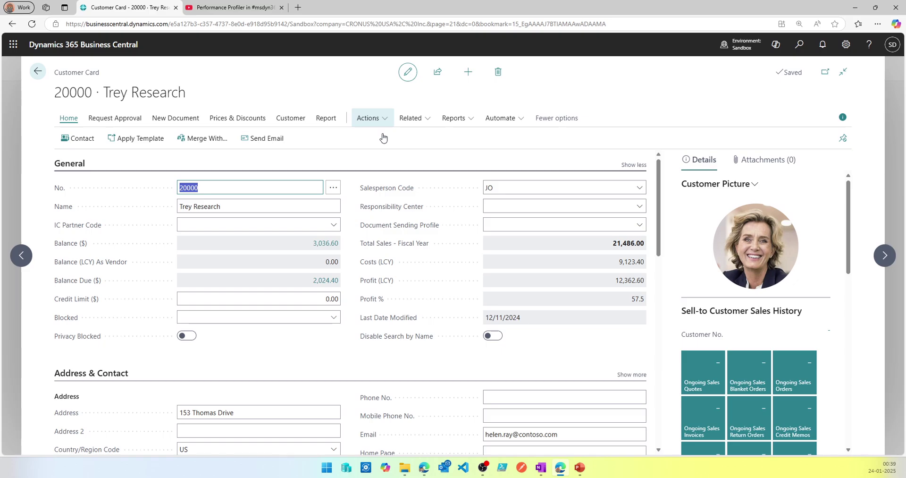
{"action": "scroll", "coordinate": [408, 336], "scroll_direction": "down", "scroll_amount": 10}
{"action": "scroll", "coordinate": [406, 338], "scroll_direction": "up", "scroll_amount": 5}
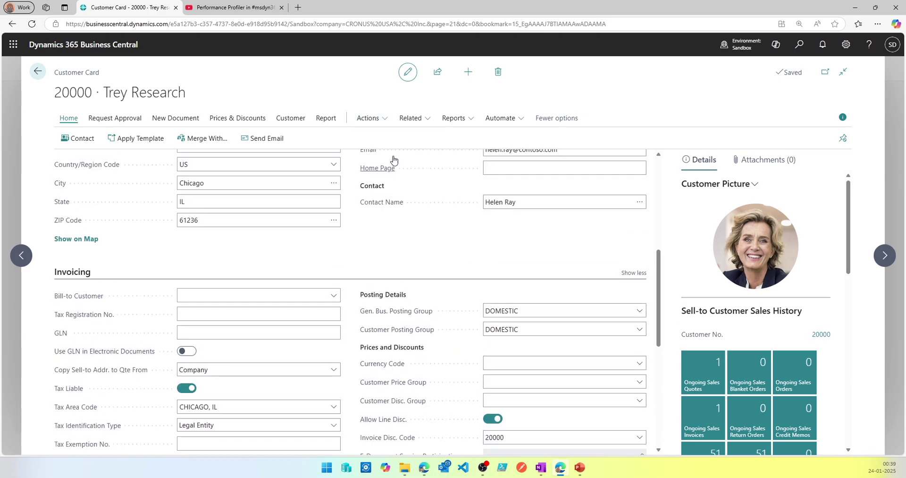
Open the customer ledger entries of Trey Research from its customer card
{"action": "left_click", "coordinate": [382, 125]}
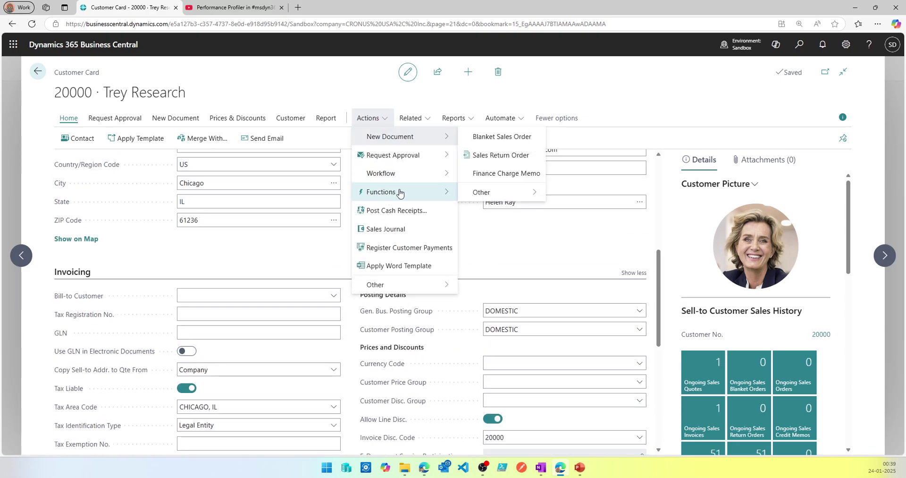
{"action": "mouse_move", "coordinate": [400, 193]}
{"action": "left_click", "coordinate": [412, 118]}
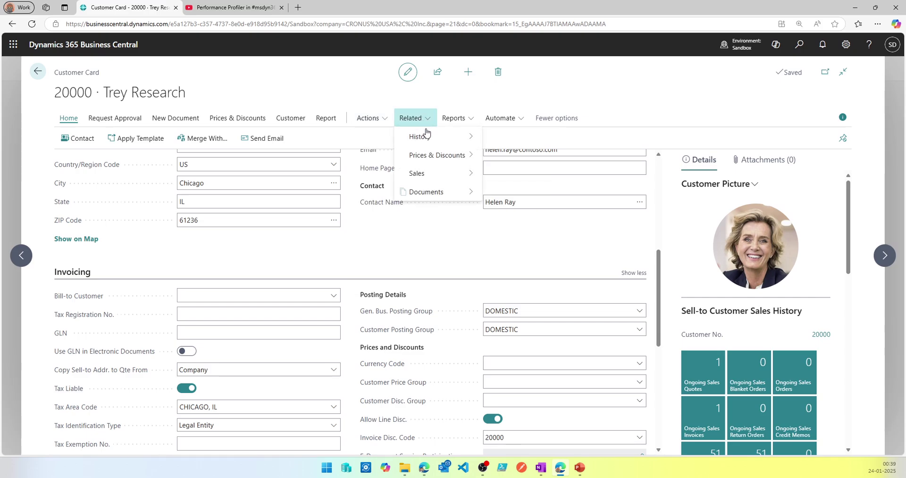
{"action": "mouse_move", "coordinate": [434, 136]}
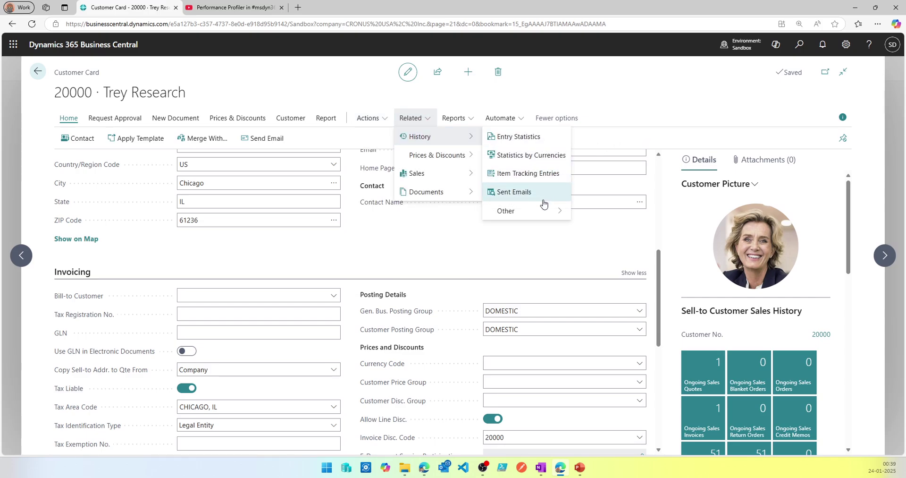
{"action": "mouse_move", "coordinate": [542, 210]}
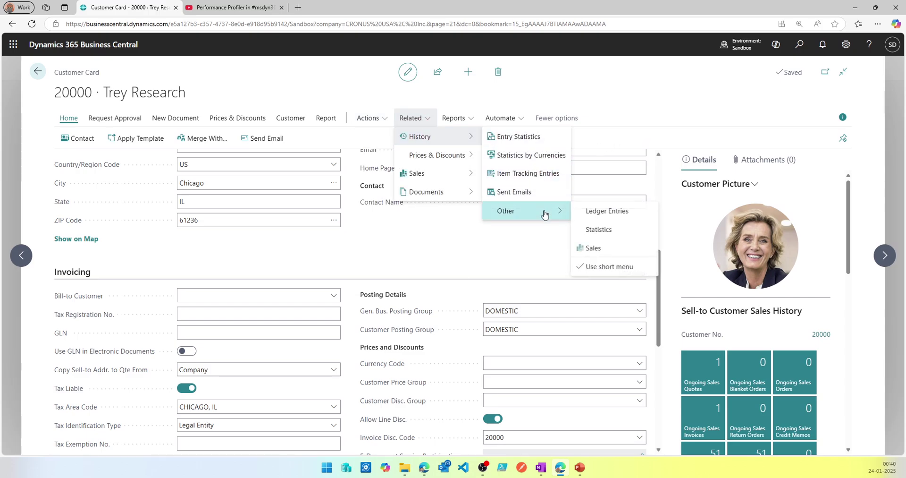
{"action": "left_click", "coordinate": [620, 220]}
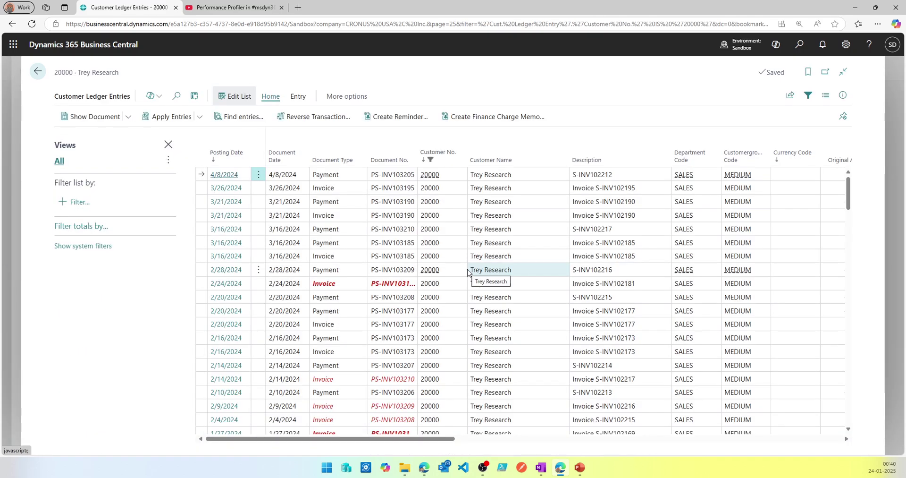
Find the entries related to the 12/17/2023 payment with Find entries and open its G/L entries
{"action": "left_click", "coordinate": [388, 242]}
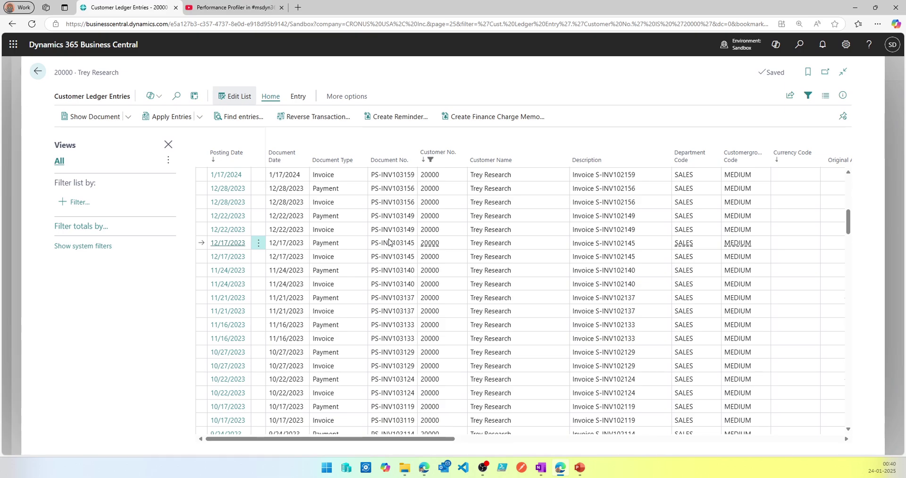
{"action": "left_click", "coordinate": [128, 117]}
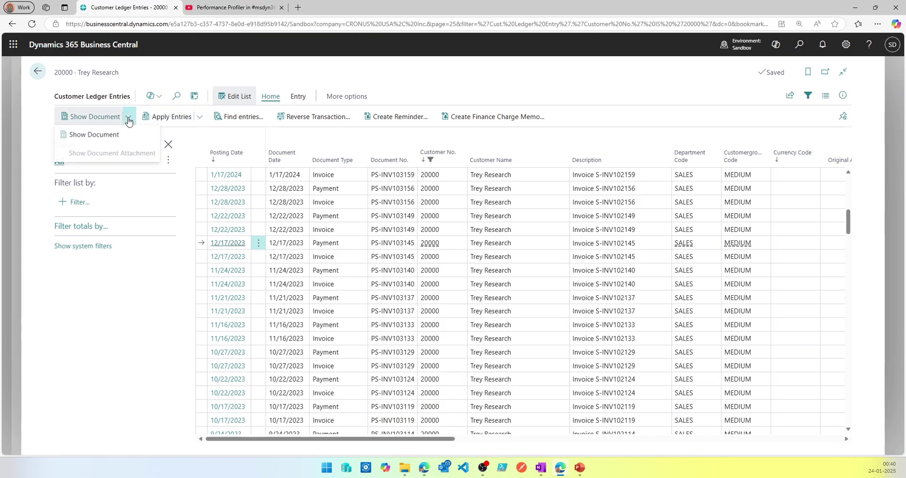
{"action": "left_click", "coordinate": [201, 119]}
{"action": "left_click", "coordinate": [241, 118]}
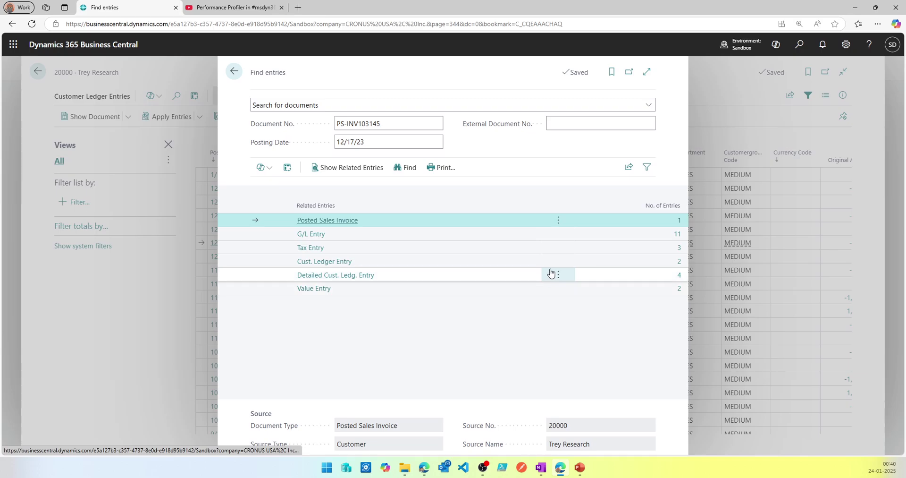
{"action": "left_click", "coordinate": [678, 236]}
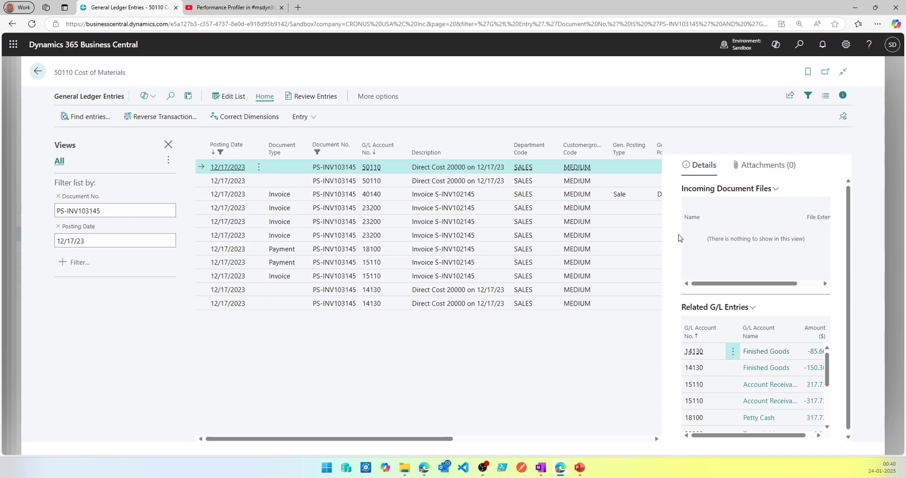
Close the general ledger entries, the related entries and the customer card to return to the customer list
{"action": "left_click", "coordinate": [39, 72]}
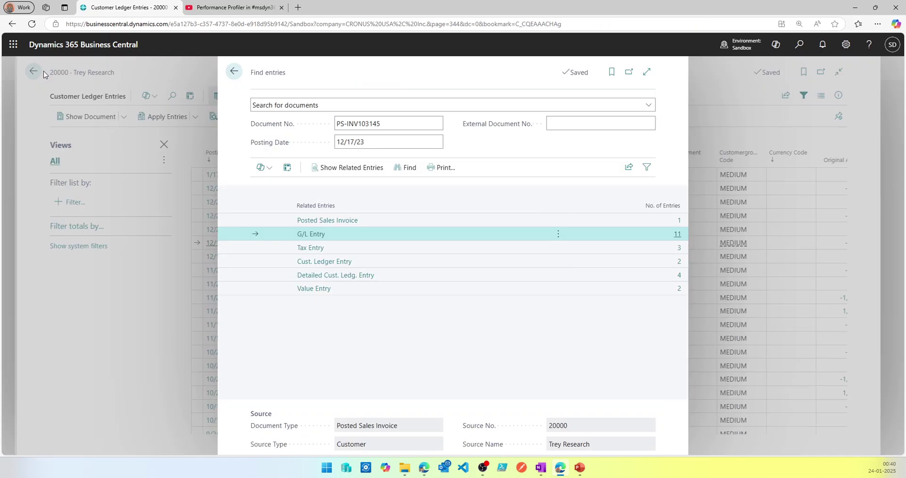
{"action": "left_click", "coordinate": [87, 76]}
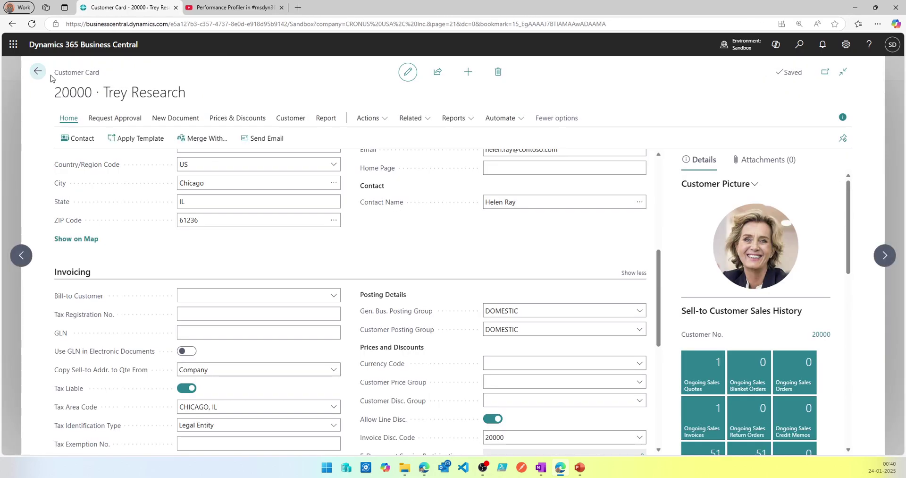
{"action": "left_click", "coordinate": [38, 72]}
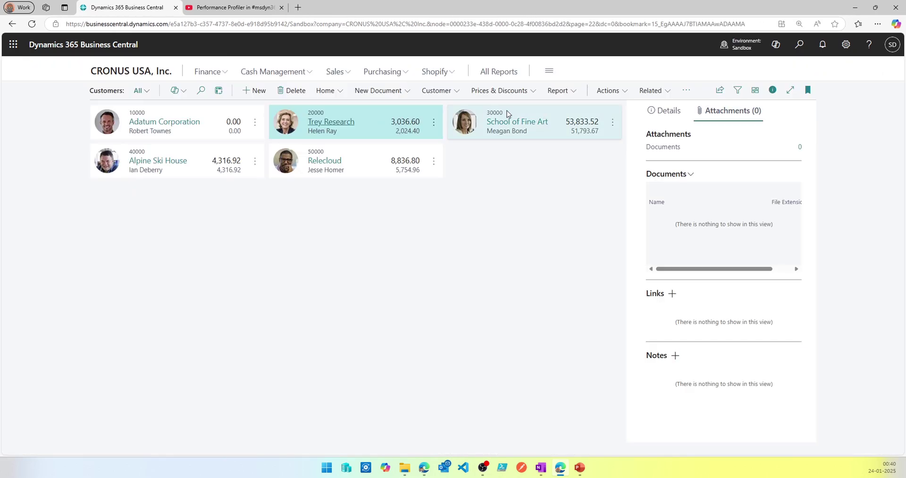
Search for "perform" and open the Performance Profiles page
{"action": "left_click", "coordinate": [799, 47]}
{"action": "type", "text": "perf"}
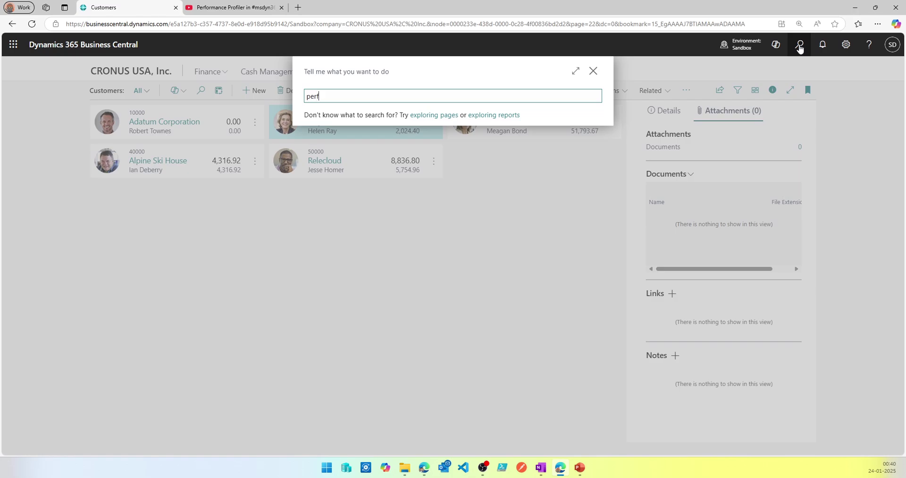
{"action": "type", "text": "orm"}
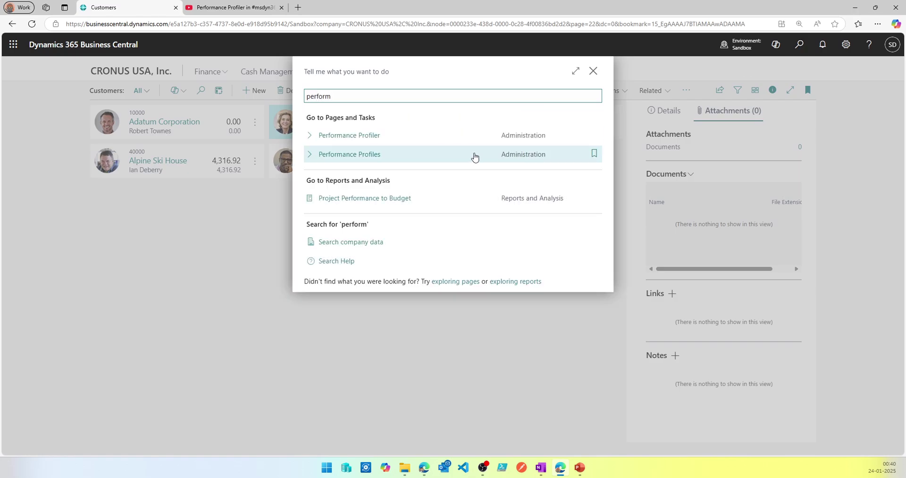
{"action": "key", "text": "Down"}
{"action": "key", "text": "Down"}
{"action": "key", "text": "Return"}
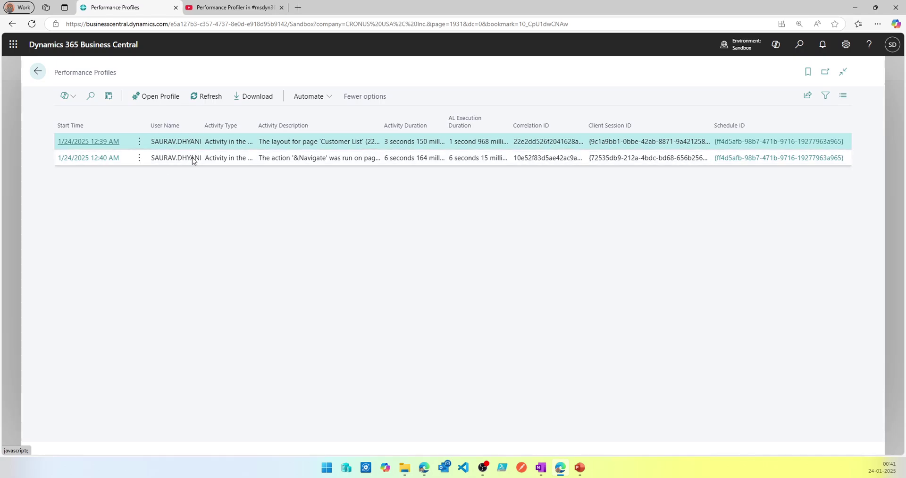
Widen the Activity Type and Activity Description columns of the performance profiles list to read the recorded activities
{"action": "left_click_drag", "start_coordinate": [307, 119], "coordinate": [309, 121]}
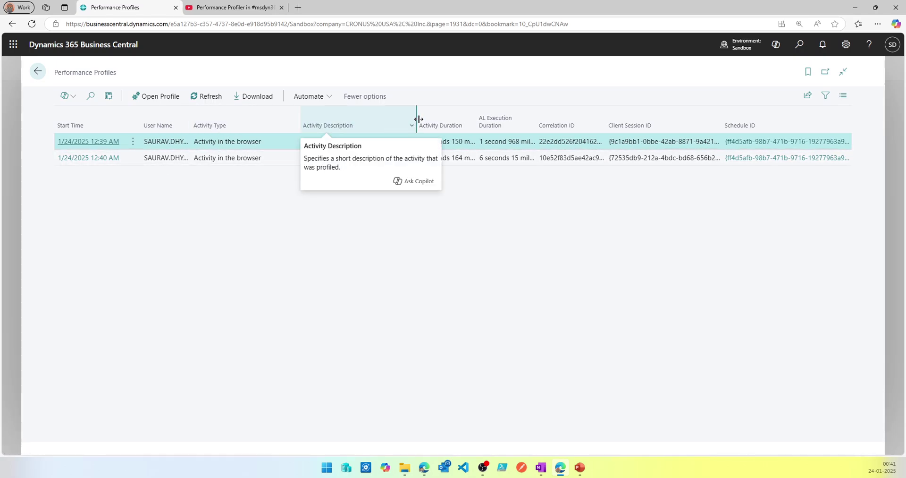
{"action": "left_click_drag", "start_coordinate": [411, 121], "coordinate": [469, 123]}
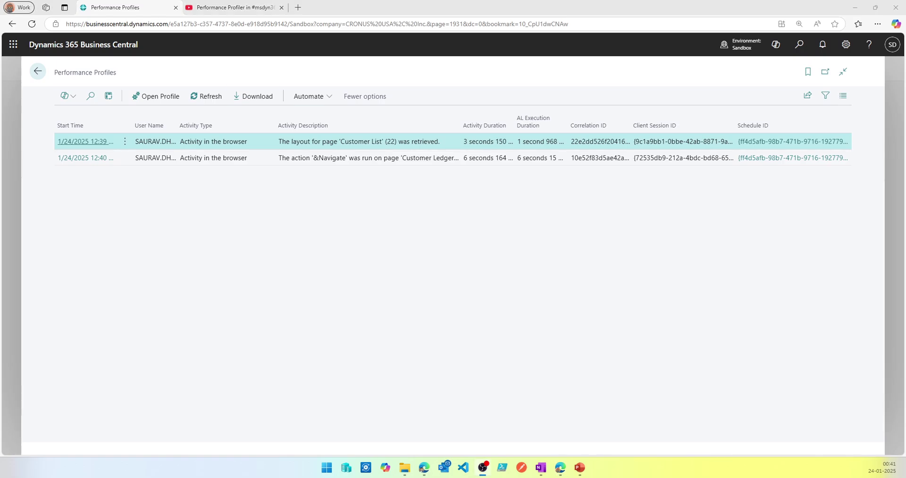
{"action": "left_click", "coordinate": [387, 157]}
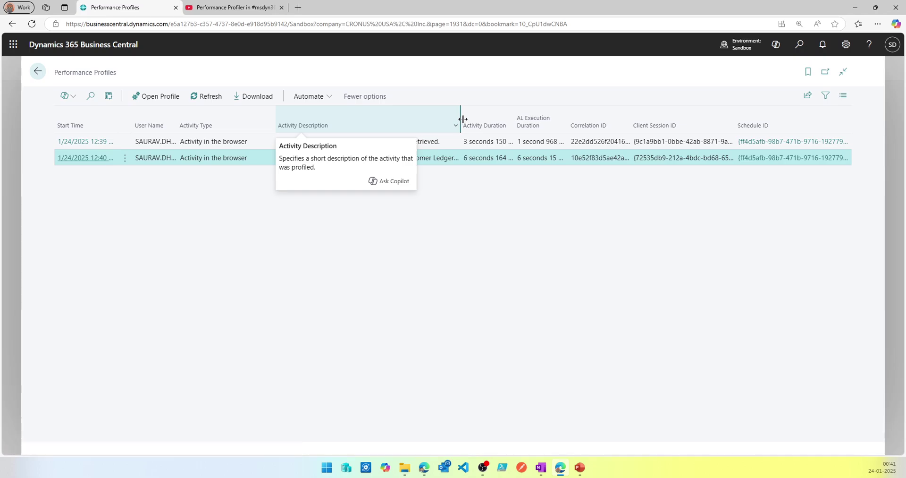
{"action": "left_click_drag", "start_coordinate": [460, 118], "coordinate": [473, 120]}
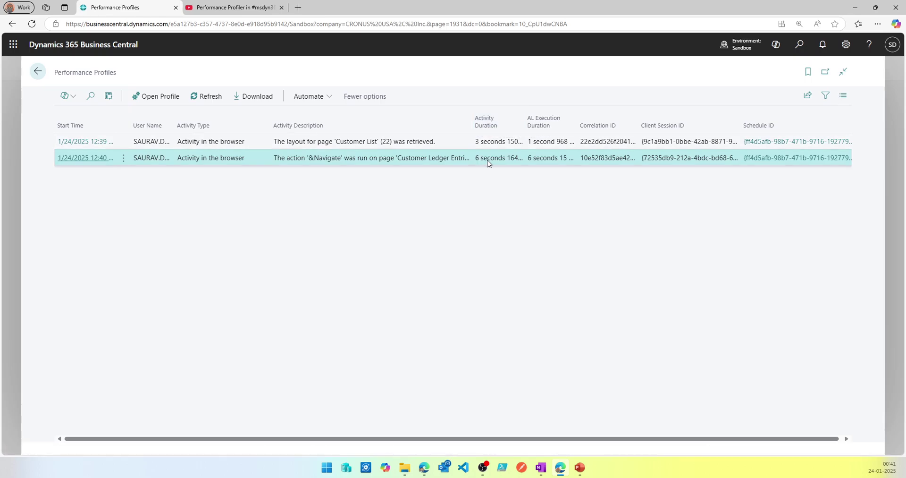
Widen the Activity Duration and AL Execution Duration columns and bring the Schedule ID column fully into view
{"action": "left_click", "coordinate": [494, 144]}
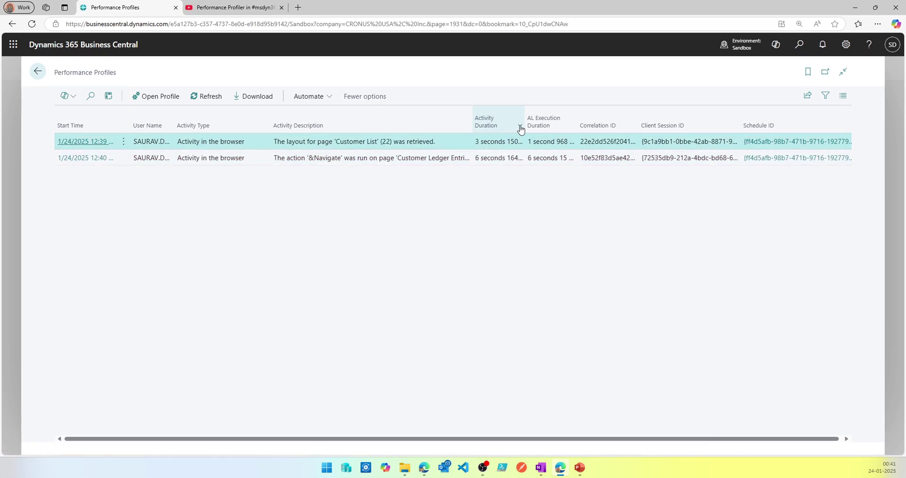
{"action": "left_click_drag", "start_coordinate": [526, 123], "coordinate": [575, 123]}
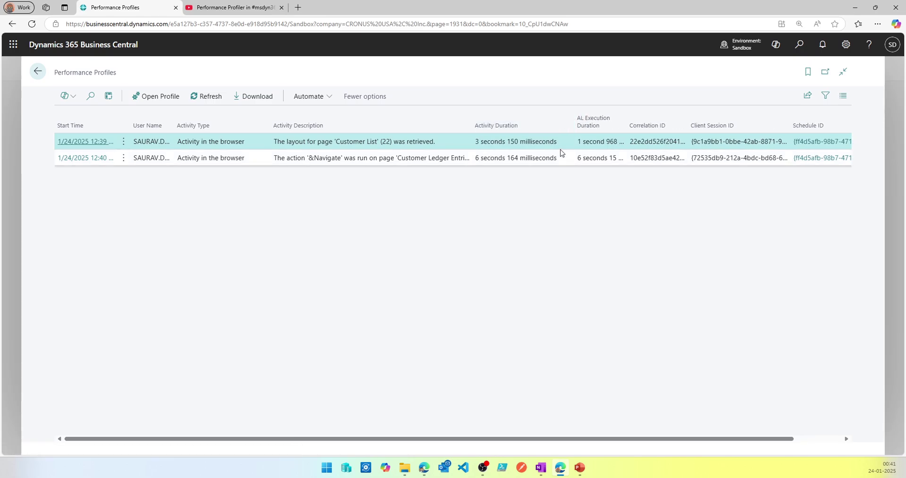
{"action": "left_click_drag", "start_coordinate": [630, 116], "coordinate": [671, 115]}
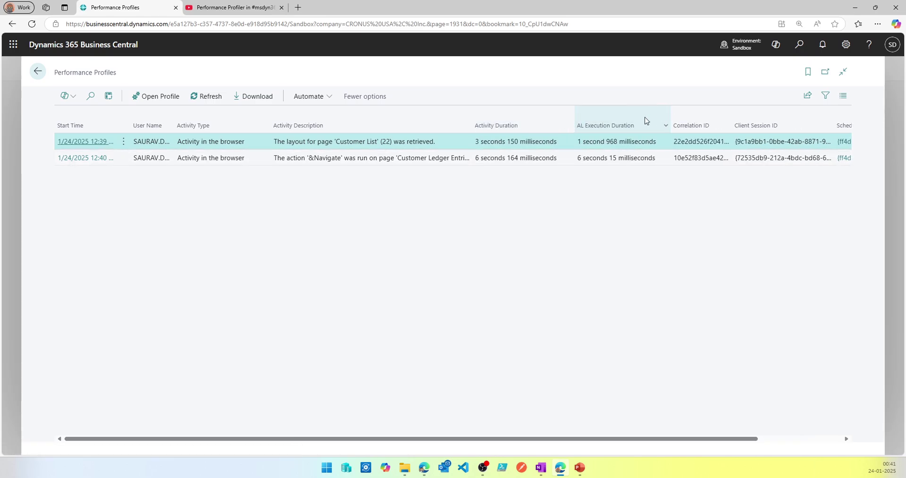
{"action": "left_click", "coordinate": [773, 438]}
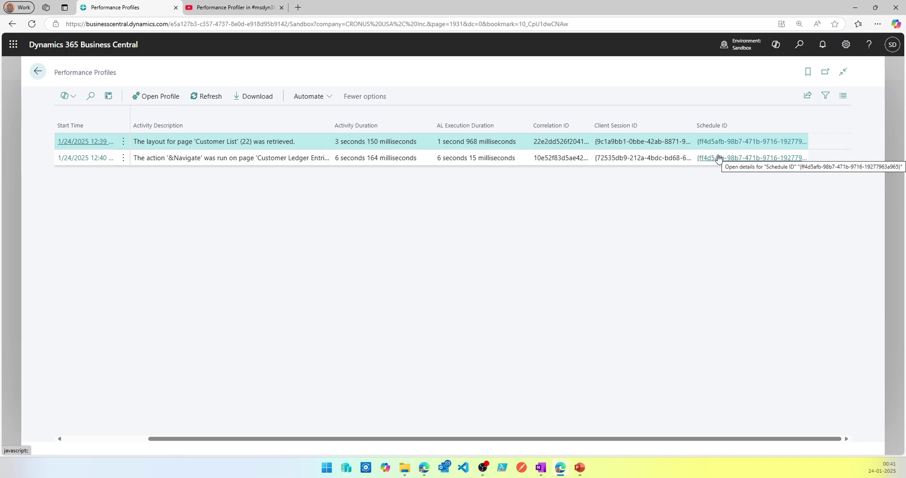
Open the 12:39 AM Customer List profile and examine each app's duration in the Active Apps chart
{"action": "left_click", "coordinate": [84, 144]}
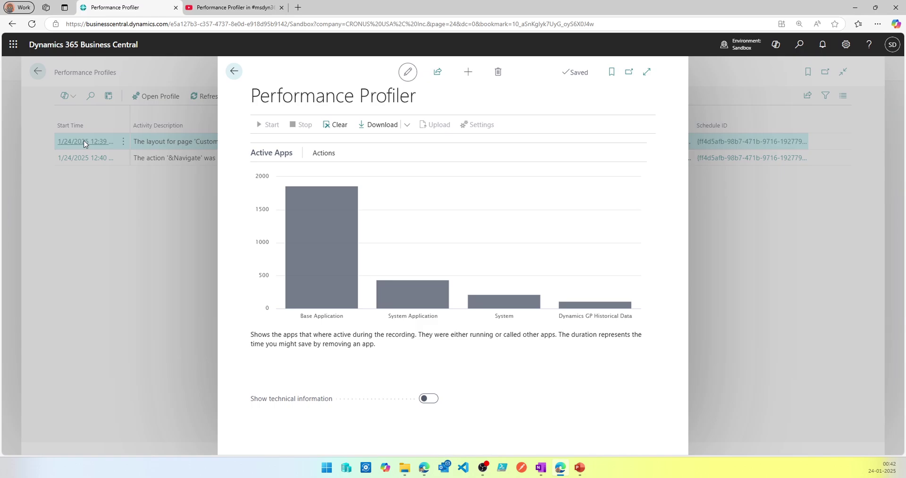
{"action": "mouse_move", "coordinate": [330, 215]}
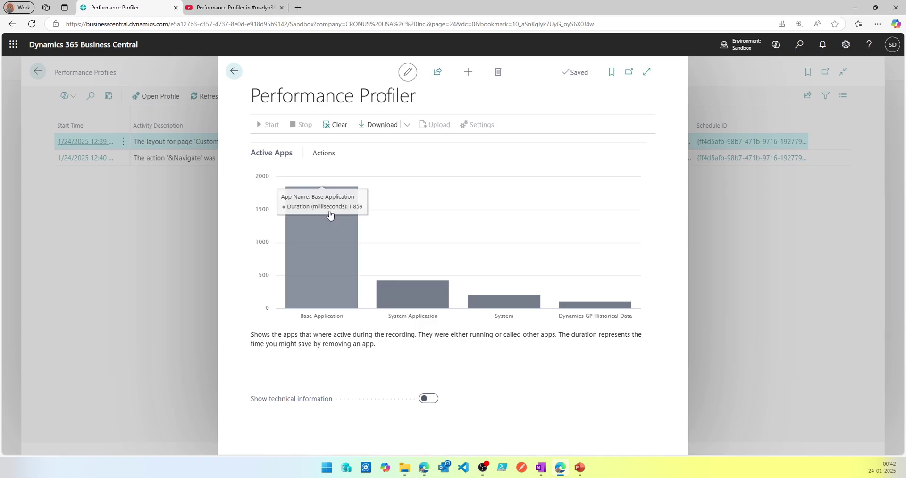
{"action": "mouse_move", "coordinate": [431, 303]}
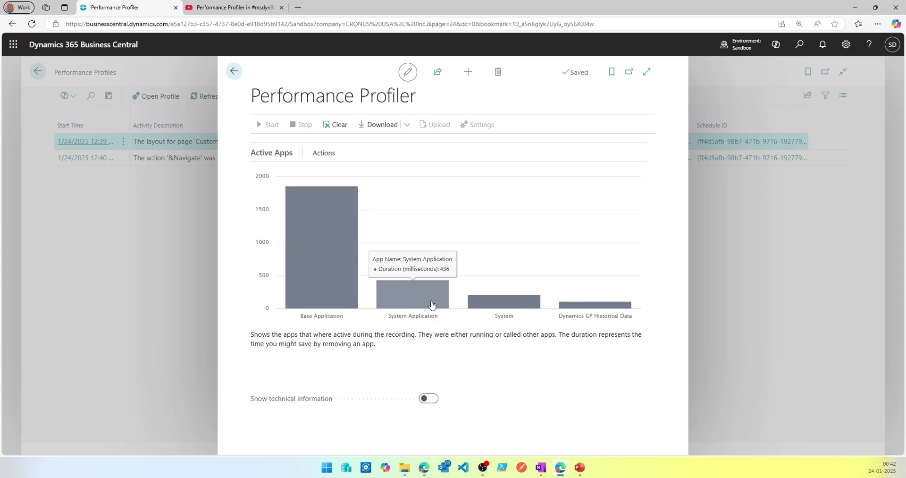
{"action": "mouse_move", "coordinate": [500, 296]}
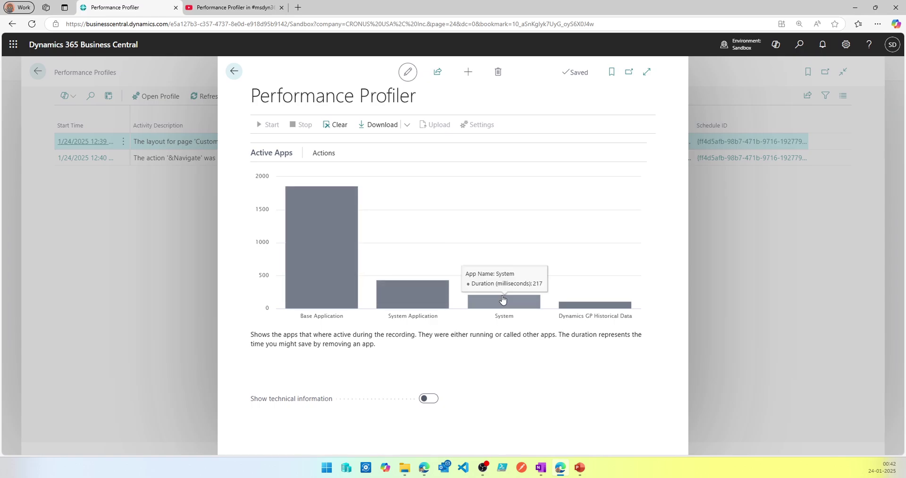
{"action": "mouse_move", "coordinate": [637, 306]}
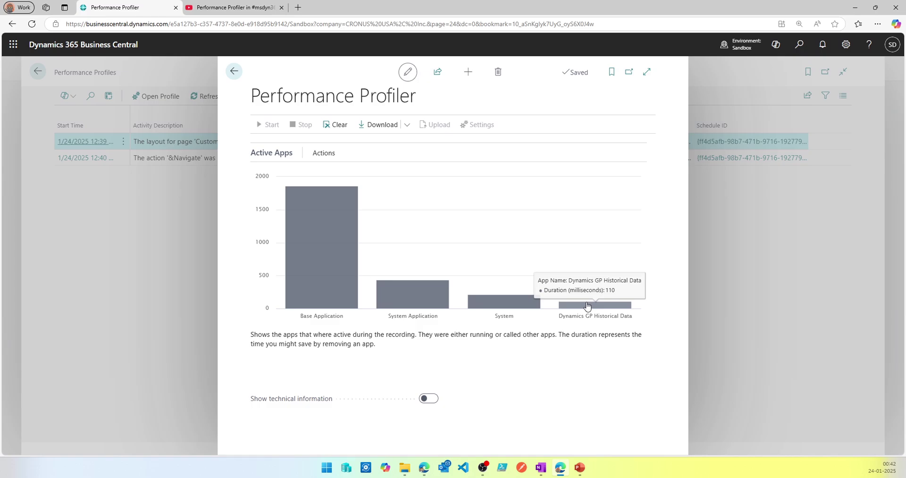
Collapse the Active Apps section, turn on Show technical information and review the Time Spent chart
{"action": "left_click", "coordinate": [285, 153]}
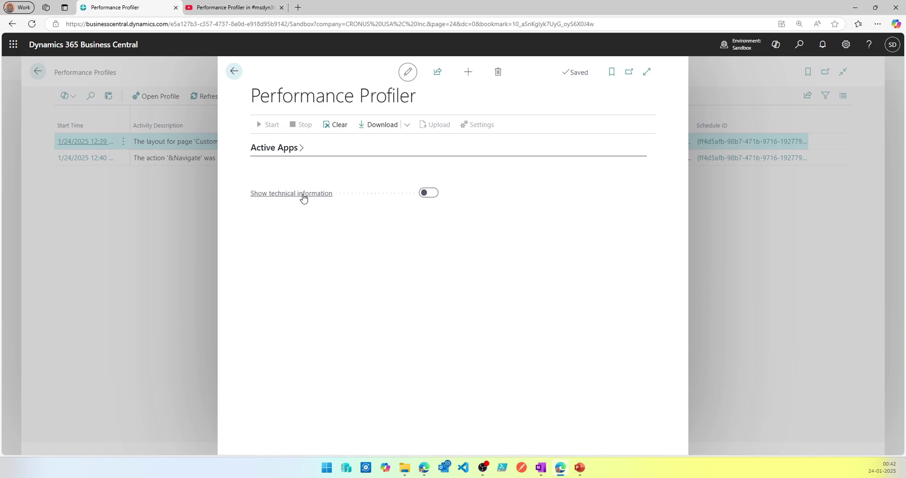
{"action": "left_click", "coordinate": [429, 193]}
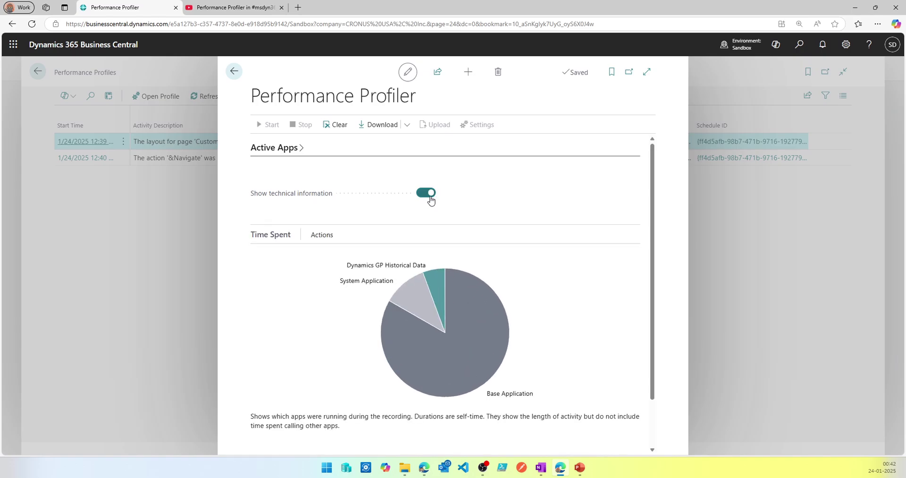
{"action": "mouse_move", "coordinate": [406, 321]}
{"action": "scroll", "coordinate": [330, 353], "scroll_direction": "down", "scroll_amount": 2}
{"action": "scroll", "coordinate": [331, 353], "scroll_direction": "up", "scroll_amount": 1}
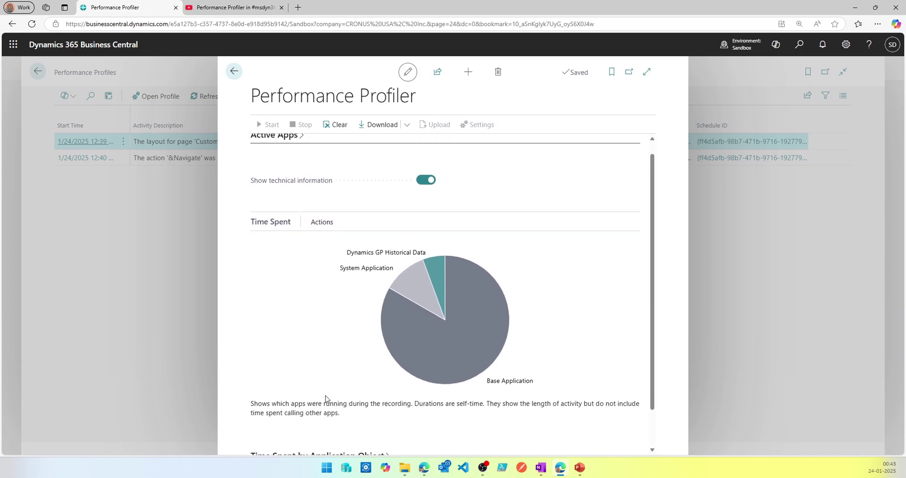
Collapse Time Spent, expand Time Spent by Application Object and examine its rows with the page enlarged
{"action": "left_click", "coordinate": [272, 228]}
{"action": "left_click", "coordinate": [281, 266]}
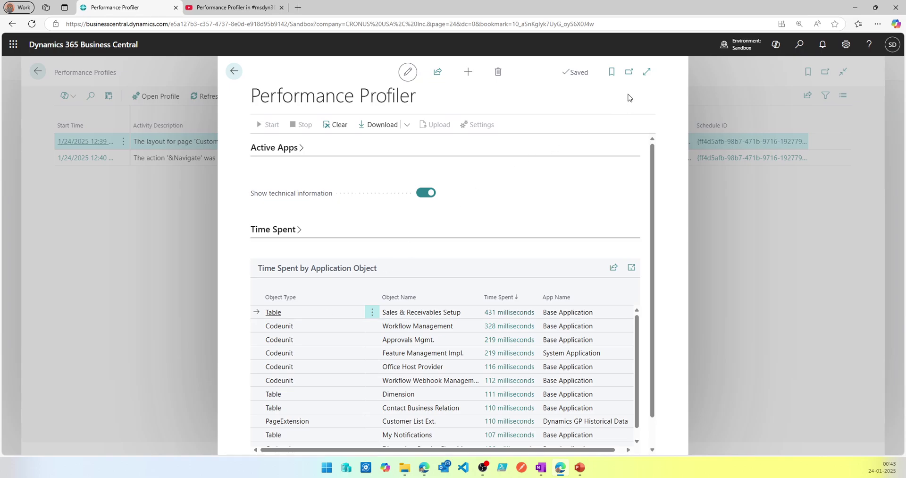
{"action": "left_click", "coordinate": [646, 72]}
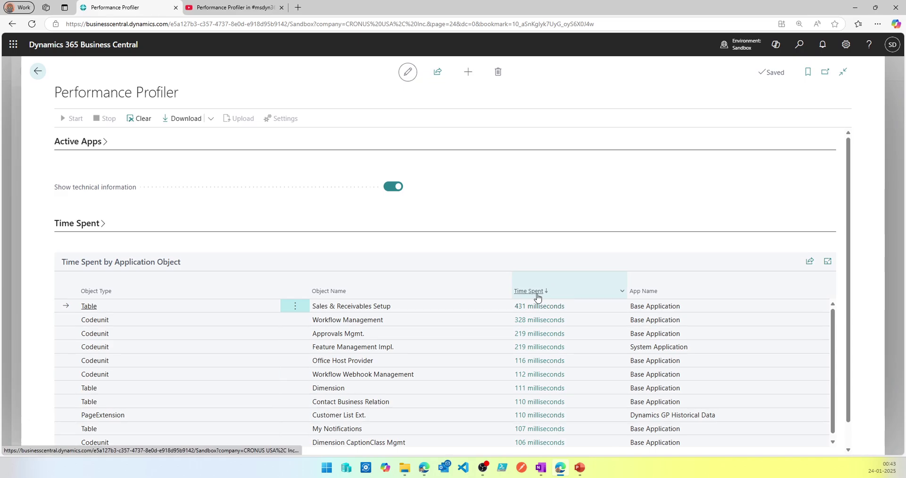
{"action": "mouse_move", "coordinate": [535, 293]}
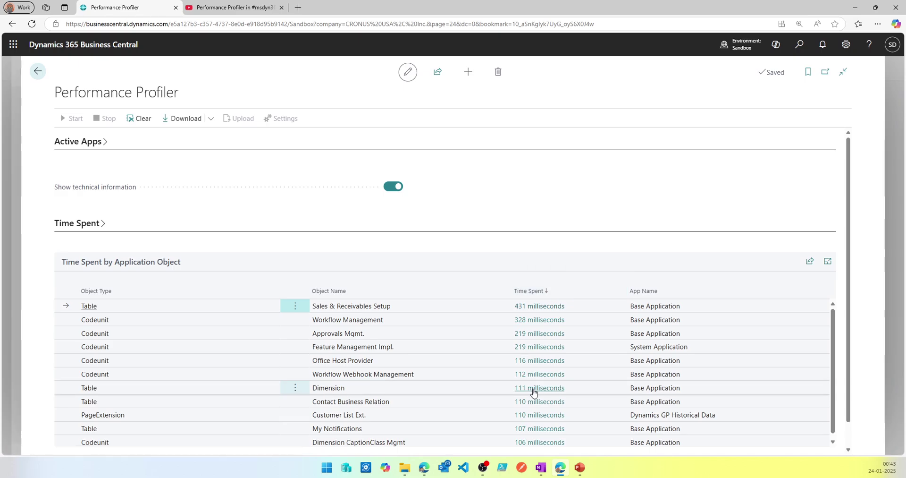
{"action": "scroll", "coordinate": [144, 280], "scroll_direction": "down", "scroll_amount": 1}
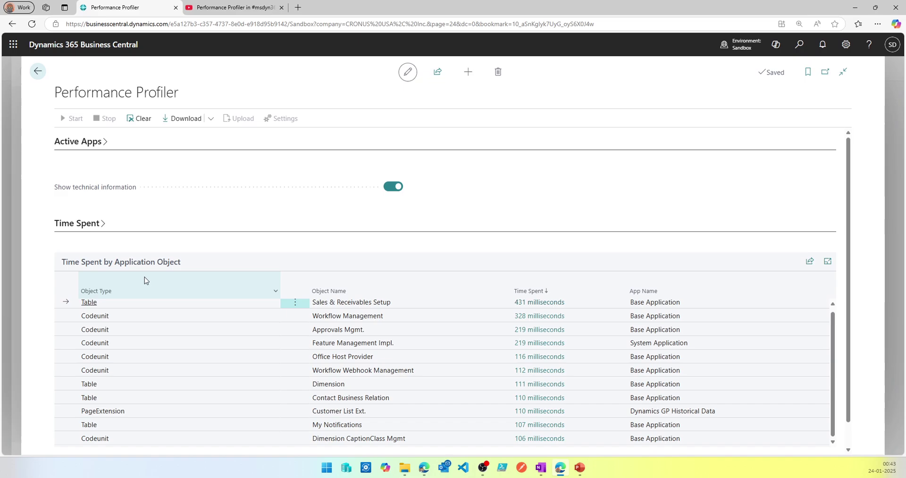
Collapse the time-spent sections, then expand the Call Tree and its CaptionClassTranslate row
{"action": "left_click", "coordinate": [92, 229]}
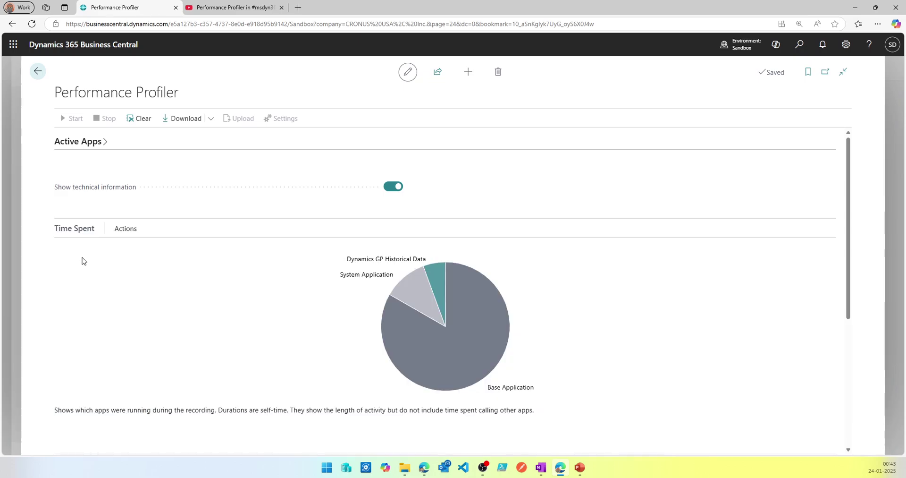
{"action": "left_click", "coordinate": [77, 232]}
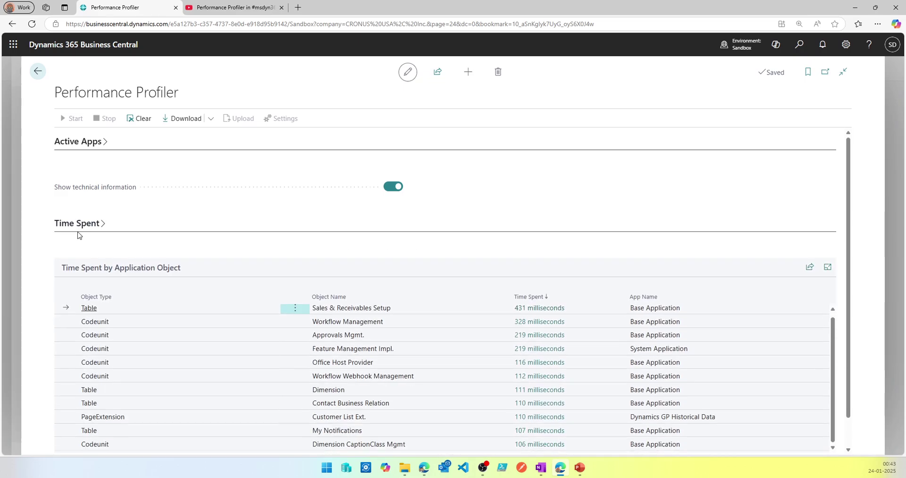
{"action": "left_click", "coordinate": [81, 262]}
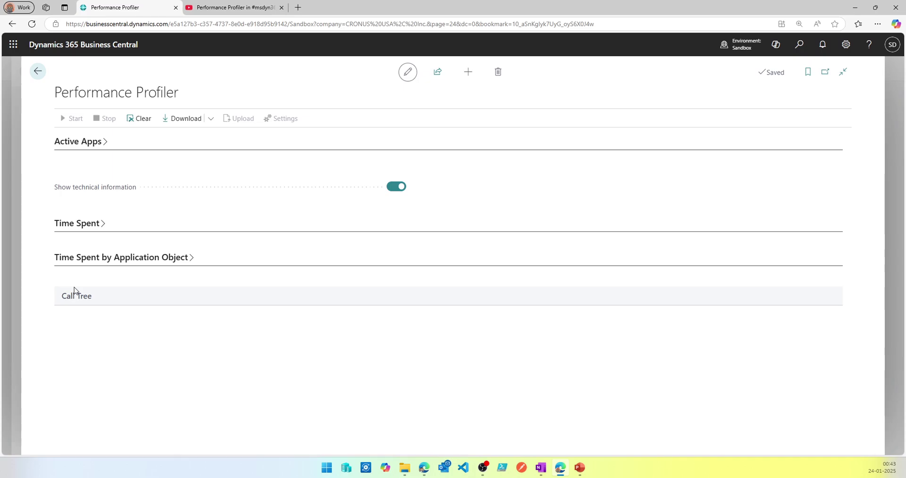
{"action": "left_click", "coordinate": [74, 292]}
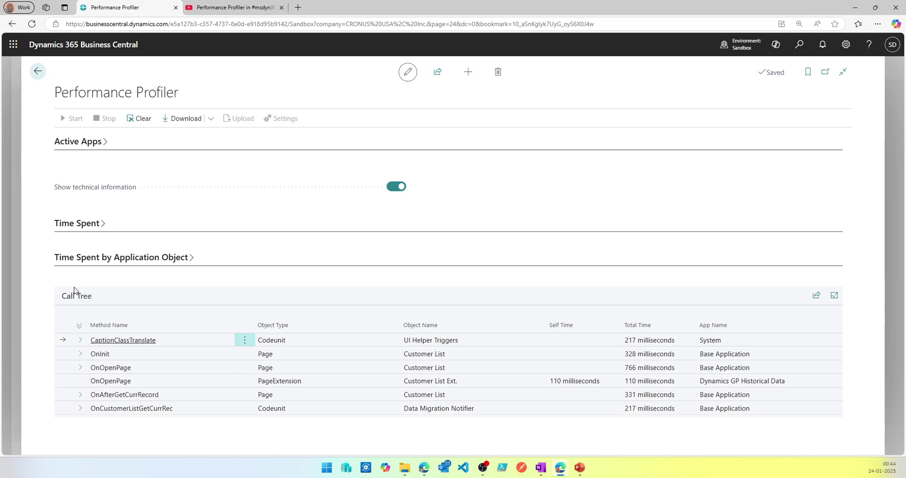
{"action": "left_click", "coordinate": [80, 340]}
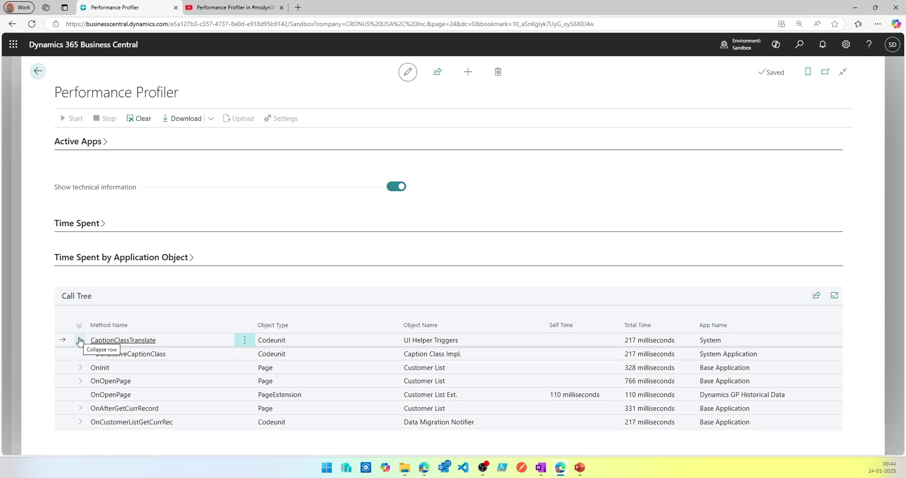
Expand the DoResolveCaptionClass, OnInit and OnOpenPage methods of the Customer List in the Call Tree
{"action": "left_click", "coordinate": [85, 353]}
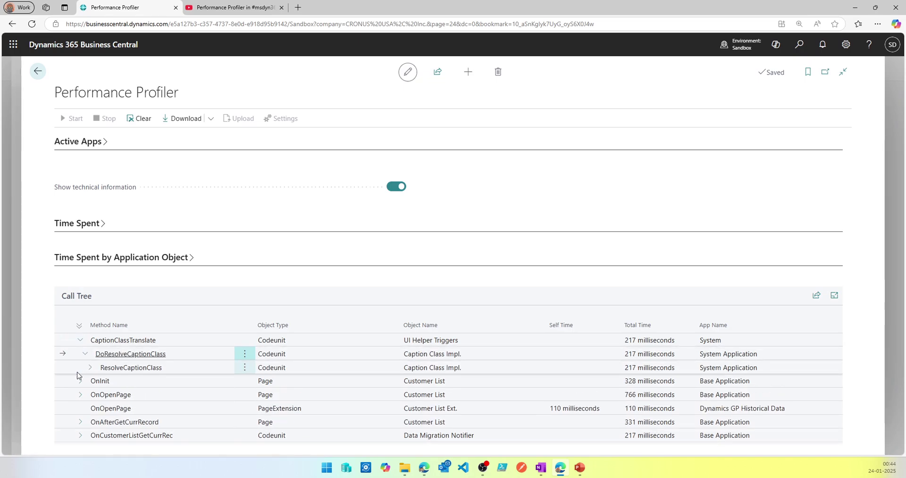
{"action": "left_click", "coordinate": [80, 379]}
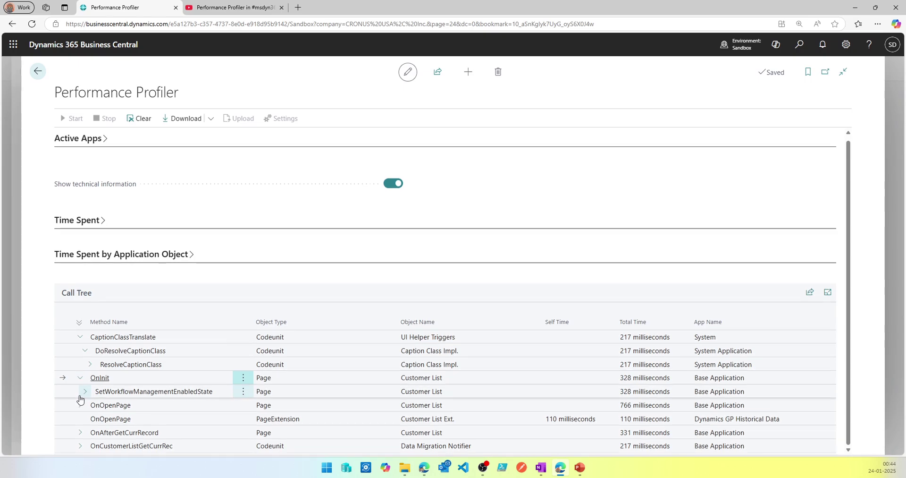
{"action": "left_click", "coordinate": [78, 405]}
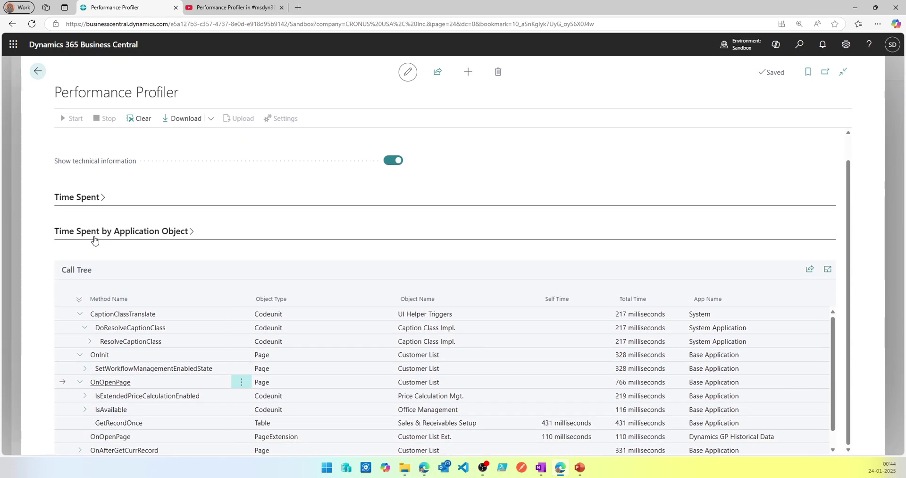
Review the Time Spent by Application Object section, collapse it and expand the Active Apps chart again
{"action": "left_click", "coordinate": [95, 239]}
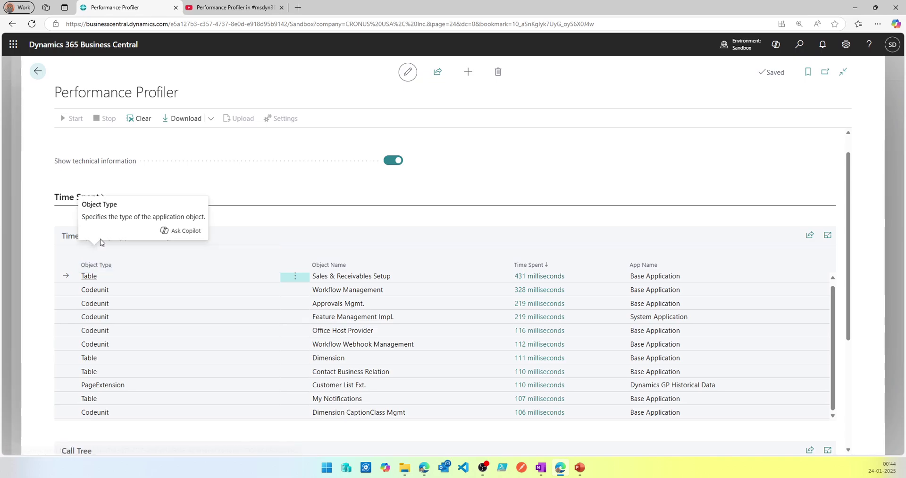
{"action": "left_click", "coordinate": [61, 236]}
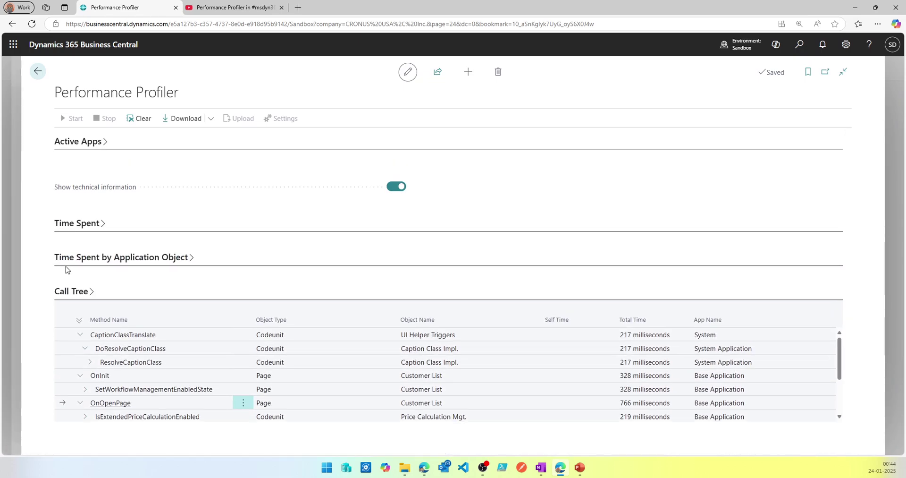
{"action": "left_click", "coordinate": [84, 142]}
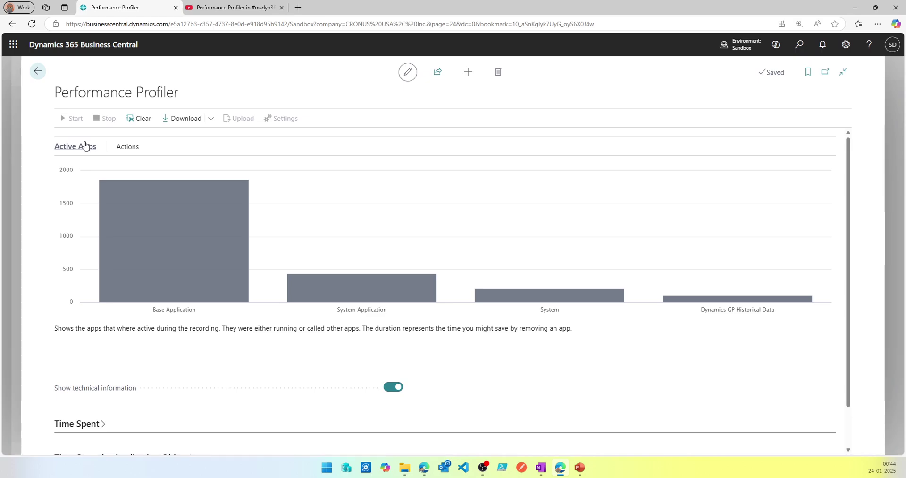
Download the performance profile file, accepting the sensitive-data notice, check it in its download folder and close that folder
{"action": "left_click", "coordinate": [209, 121]}
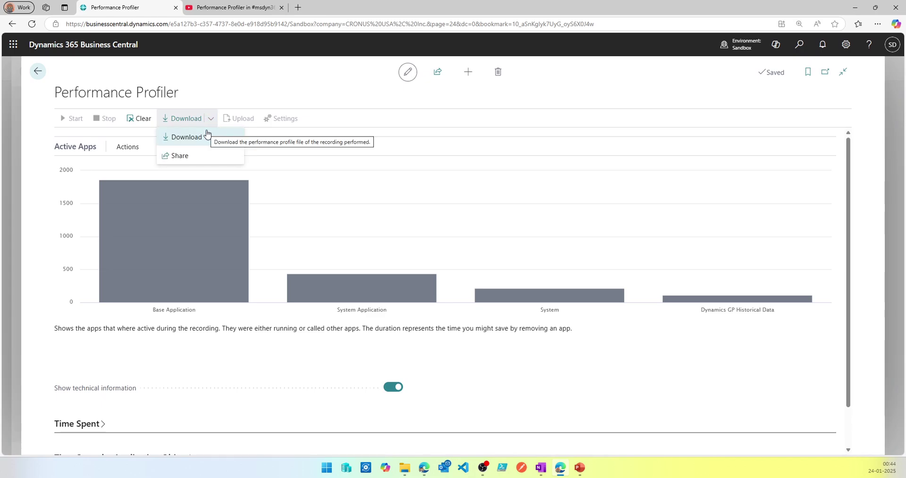
{"action": "left_click", "coordinate": [206, 135]}
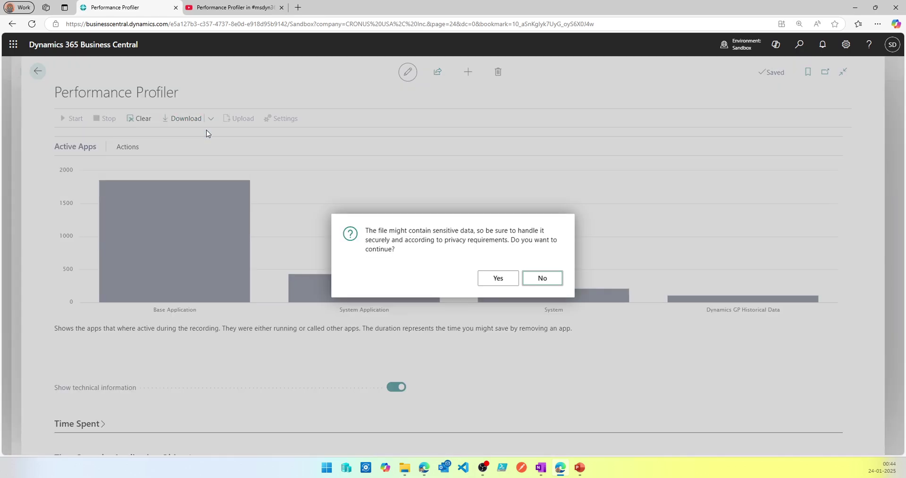
{"action": "left_click", "coordinate": [512, 280]}
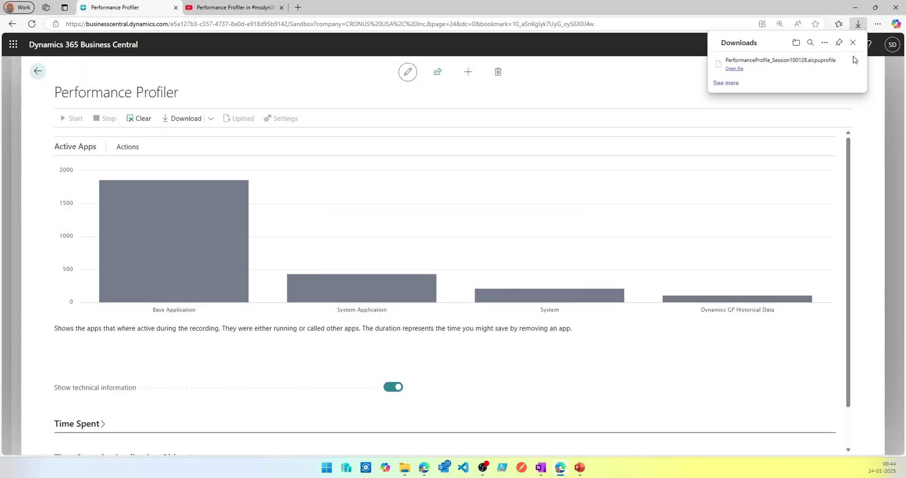
{"action": "left_click", "coordinate": [826, 63]}
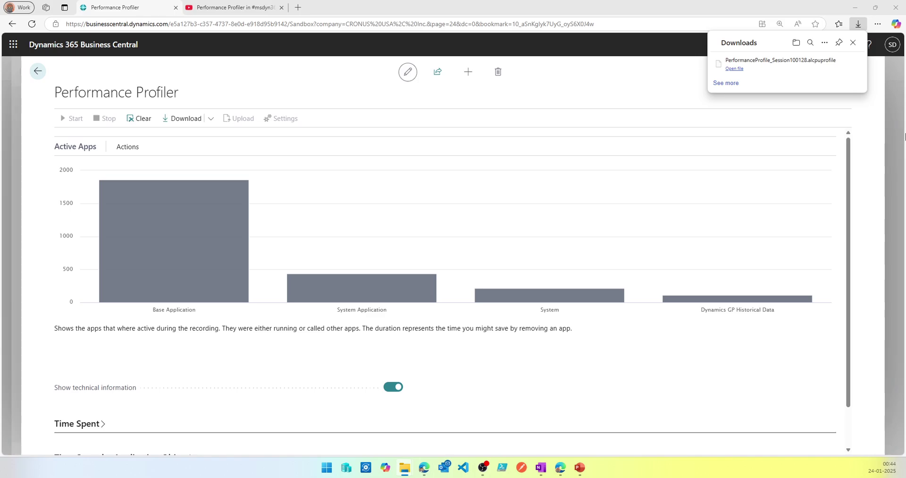
{"action": "left_click", "coordinate": [643, 84]}
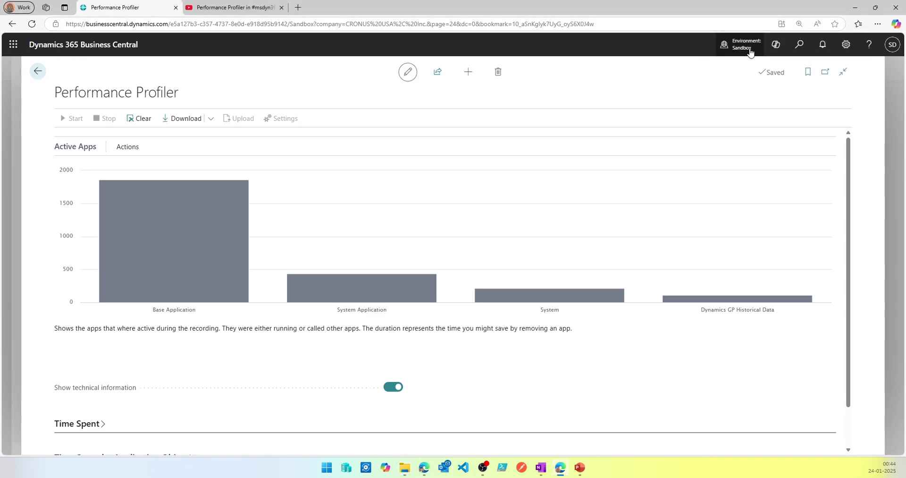
Open the CRONUS IN company of the SandboxIN environment in a new browser tab
{"action": "left_click", "coordinate": [750, 50]}
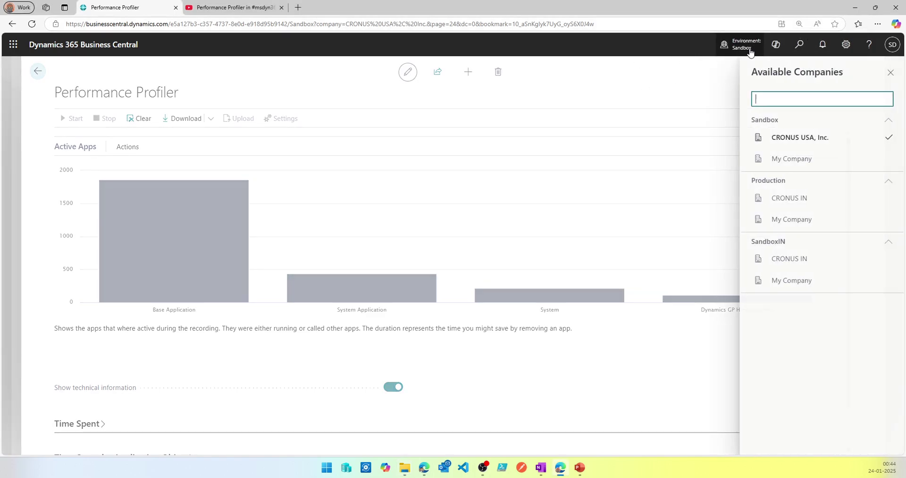
{"action": "left_click", "coordinate": [798, 267]}
{"action": "left_click", "coordinate": [884, 282]}
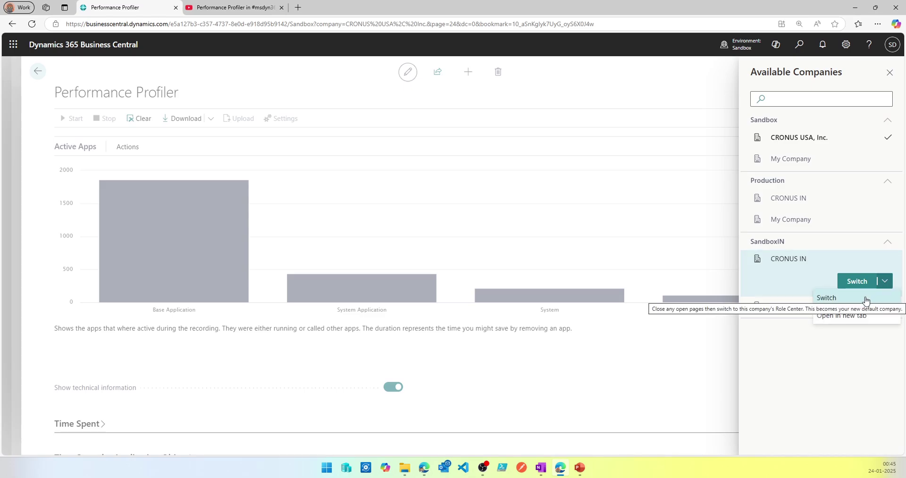
{"action": "left_click", "coordinate": [860, 315]}
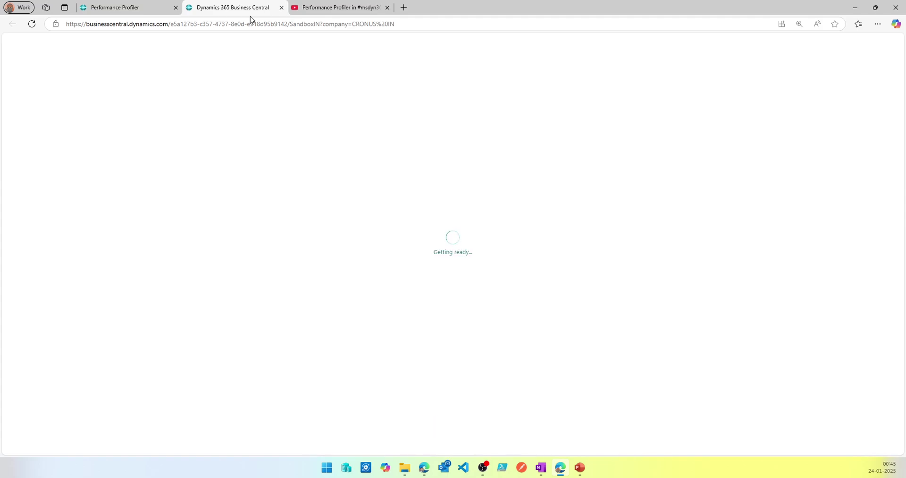
Check the available companies from the original Performance Profiler tab, dismiss the list and return to the CRONUS IN tab
{"action": "left_click", "coordinate": [155, 6]}
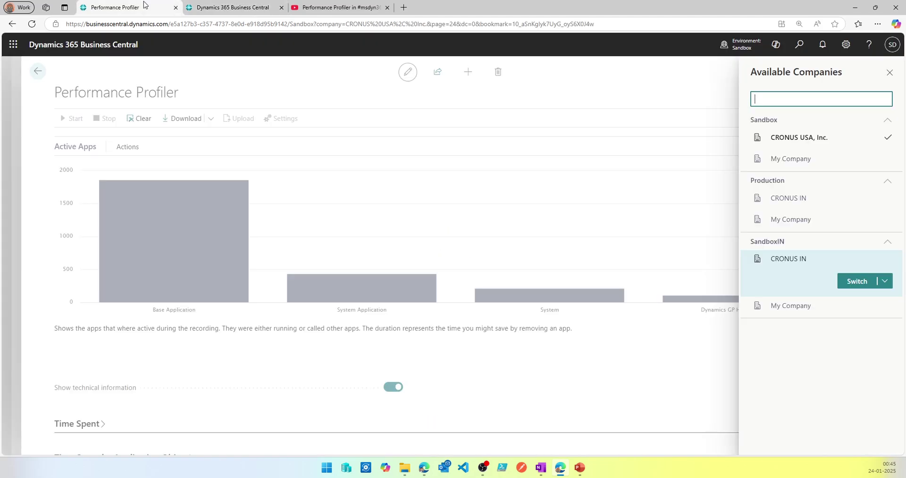
{"action": "left_click", "coordinate": [890, 72]}
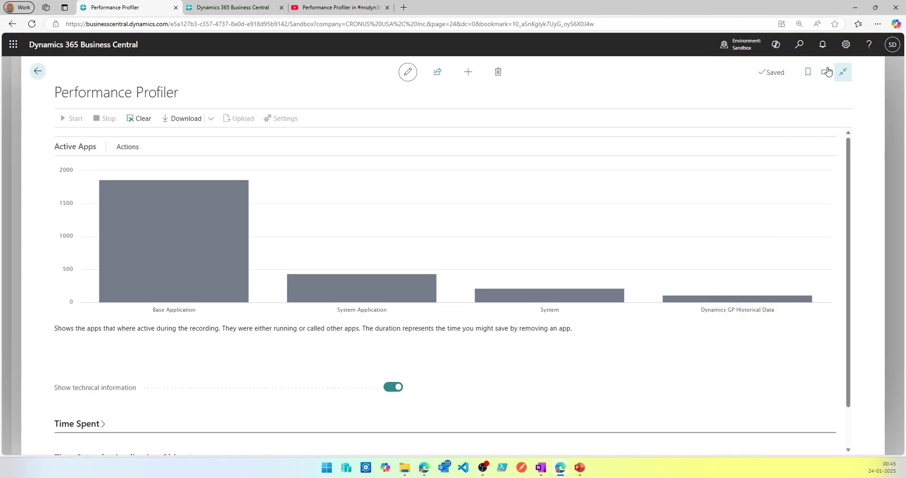
{"action": "left_click", "coordinate": [744, 49]}
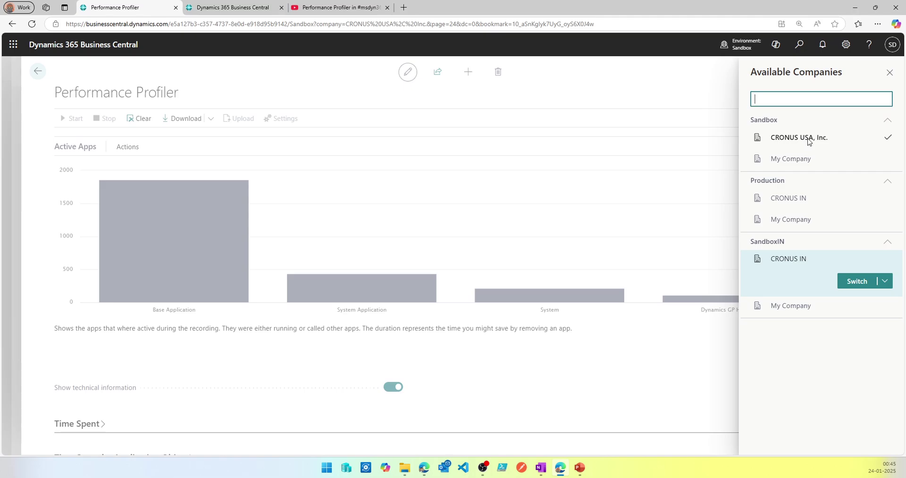
{"action": "left_click", "coordinate": [214, 80]}
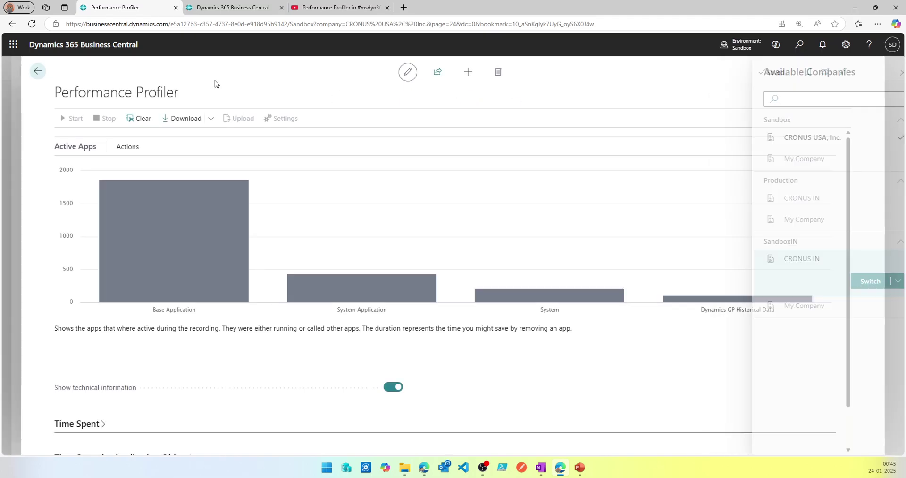
{"action": "left_click", "coordinate": [210, 4]}
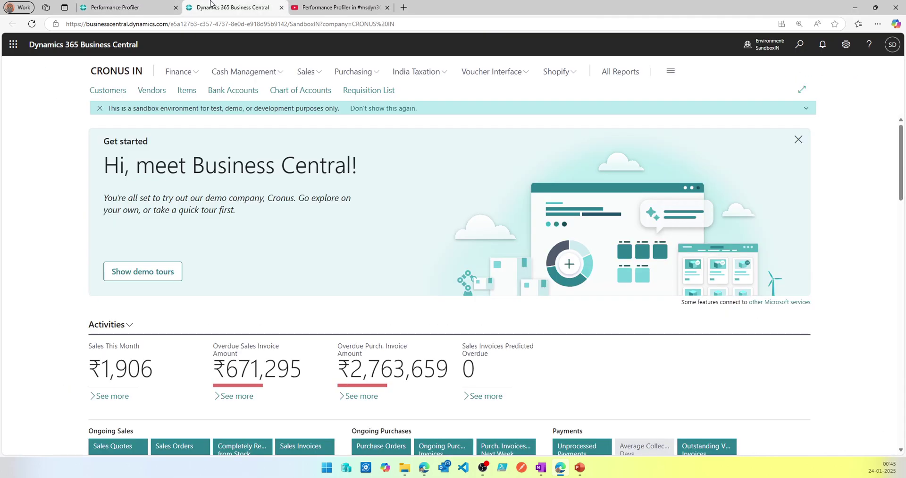
Search for "performance", open the Performance Profiler page in CRONUS IN and dismiss its introduction tip
{"action": "left_click", "coordinate": [807, 48]}
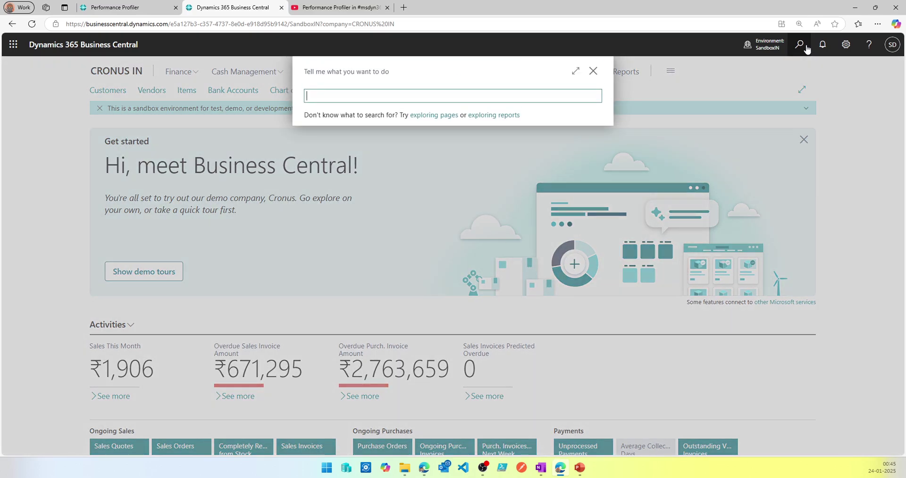
{"action": "type", "text": "per"}
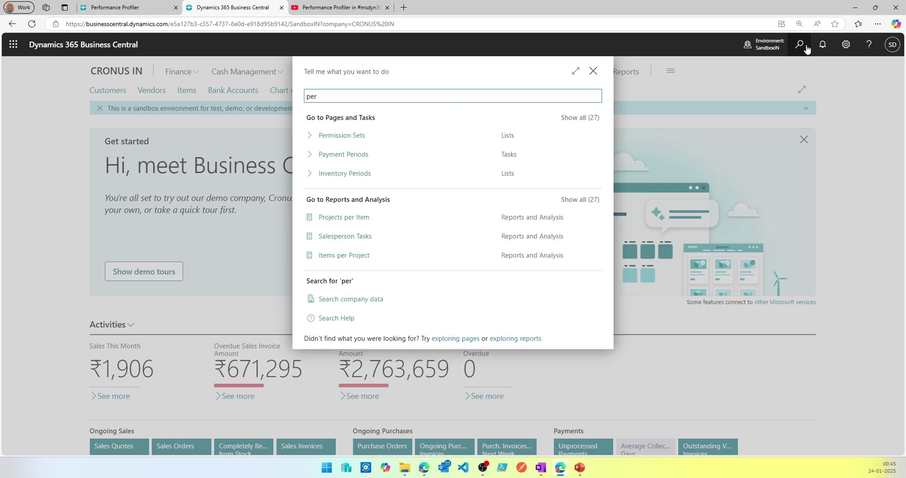
{"action": "type", "text": "formance"}
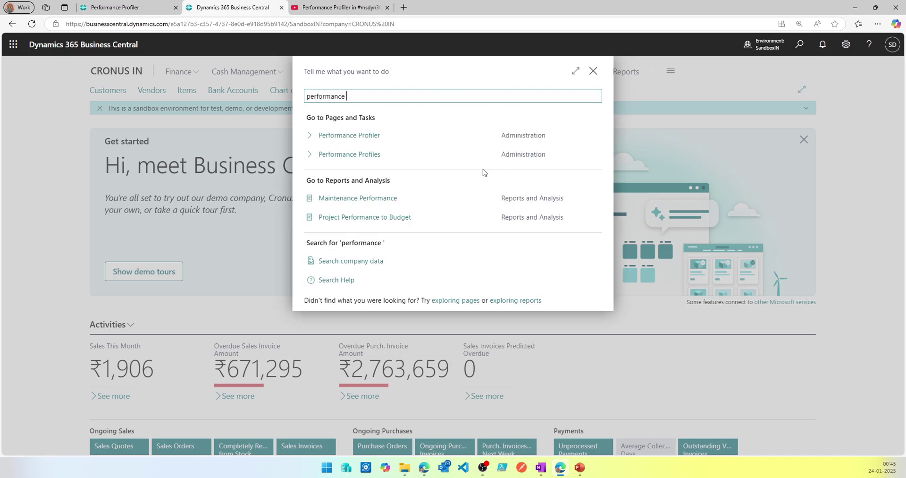
{"action": "left_click", "coordinate": [412, 137]}
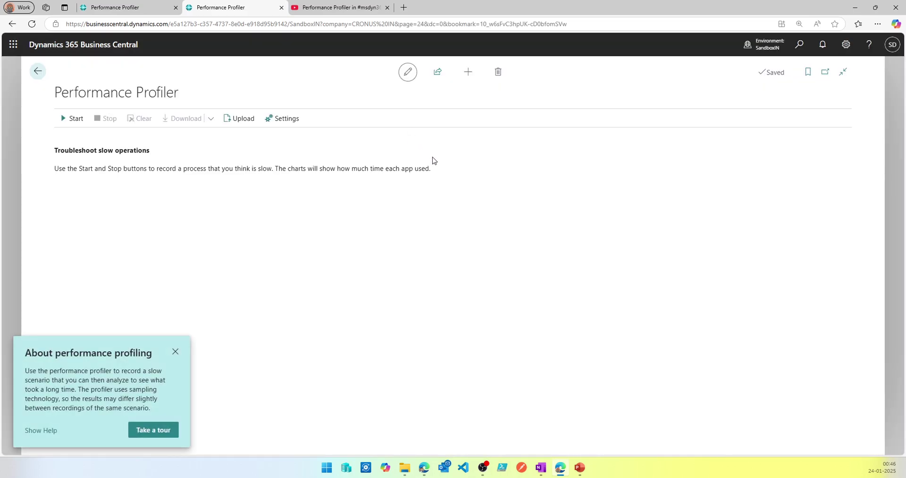
{"action": "left_click", "coordinate": [175, 352]}
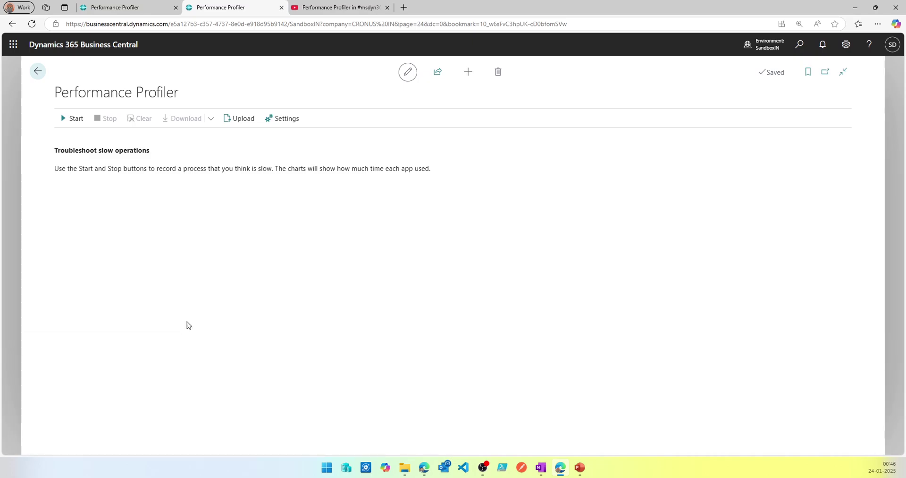
Upload the previously downloaded performance profile from the Downloads folder into the Performance Profiler
{"action": "left_click", "coordinate": [250, 126]}
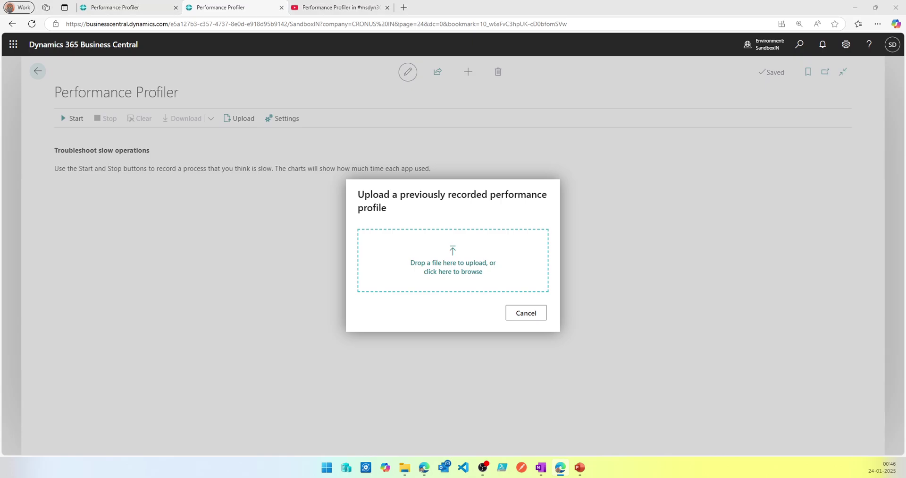
{"action": "left_click_drag", "start_coordinate": [647, 372], "coordinate": [460, 272]}
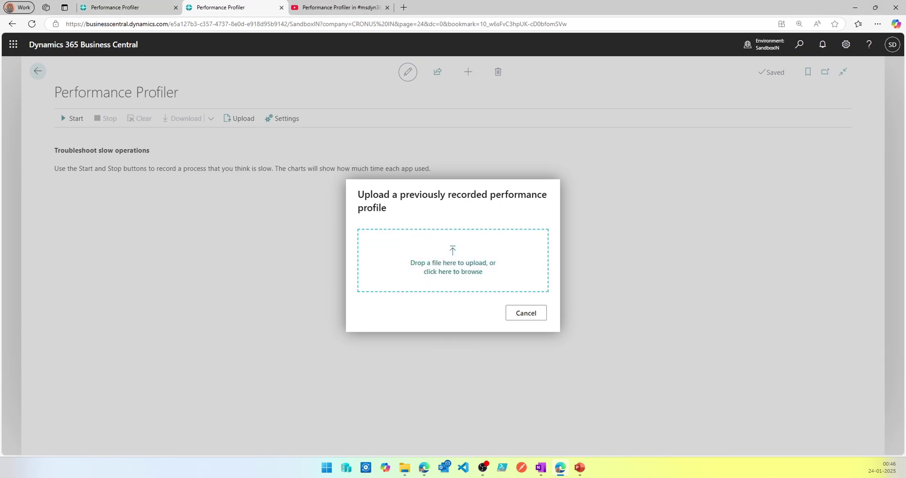
{"action": "left_click", "coordinate": [467, 274]}
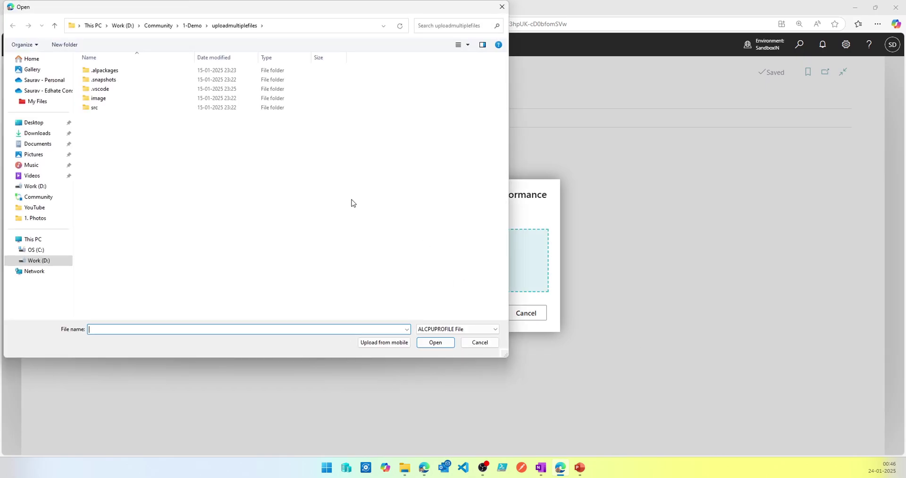
{"action": "left_click", "coordinate": [38, 135]}
{"action": "double_click", "coordinate": [144, 122]}
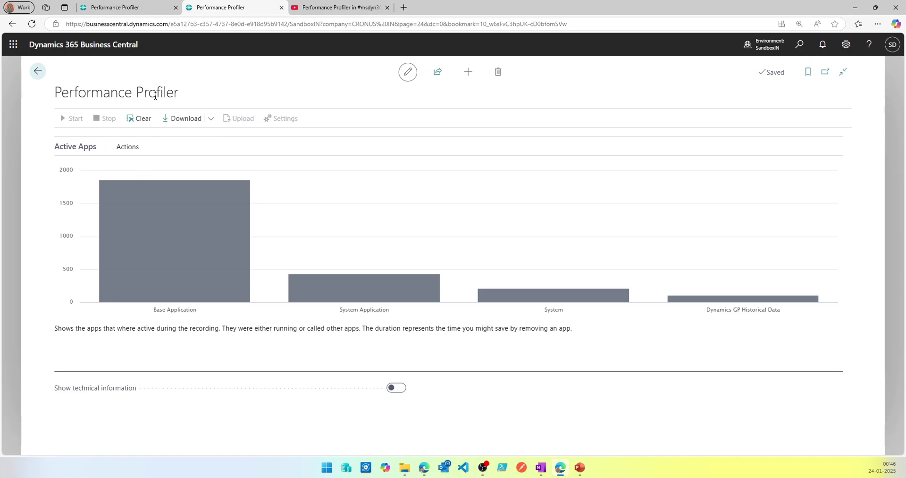
Turn on Show technical information for the uploaded profile and review its Time Spent chart
{"action": "mouse_move", "coordinate": [151, 259]}
{"action": "left_click", "coordinate": [396, 387]}
{"action": "scroll", "coordinate": [309, 313], "scroll_direction": "down", "scroll_amount": 5}
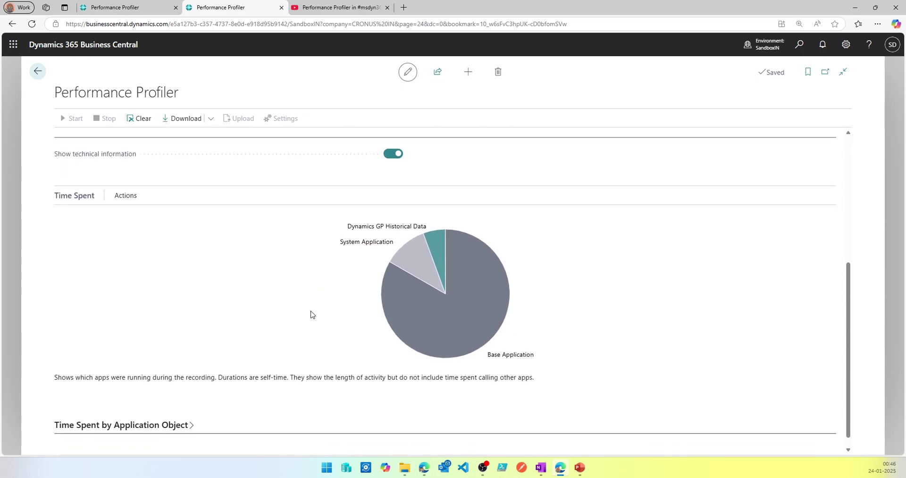
Expand the uploaded profile's Time Spent by Application Object and Call Tree sections and examine their rows
{"action": "left_click", "coordinate": [124, 412]}
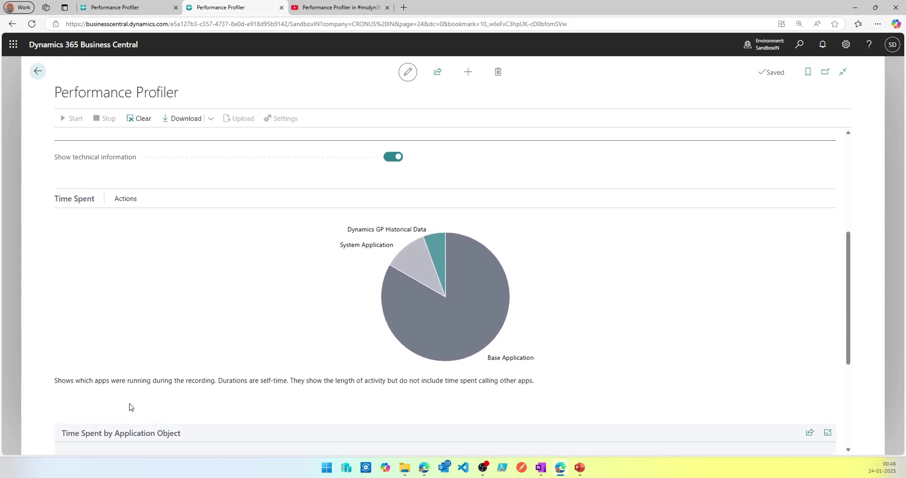
{"action": "scroll", "coordinate": [129, 403], "scroll_direction": "down", "scroll_amount": 4}
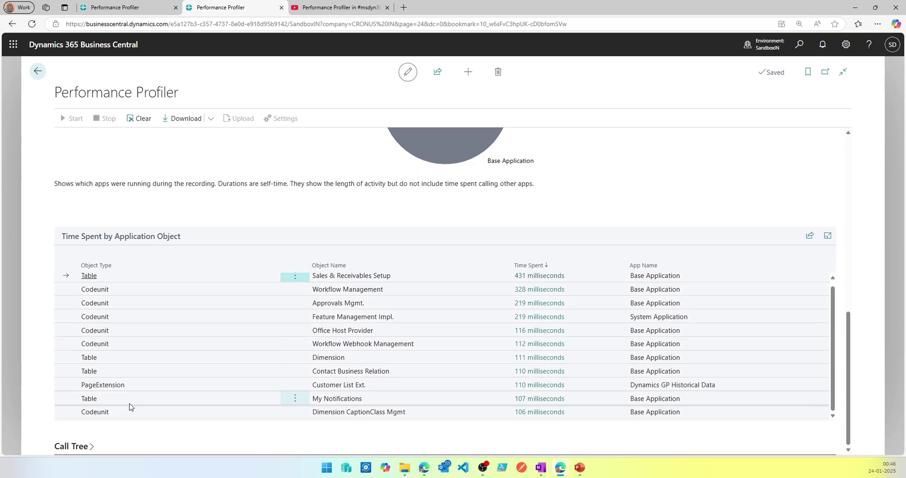
{"action": "left_click", "coordinate": [79, 447]}
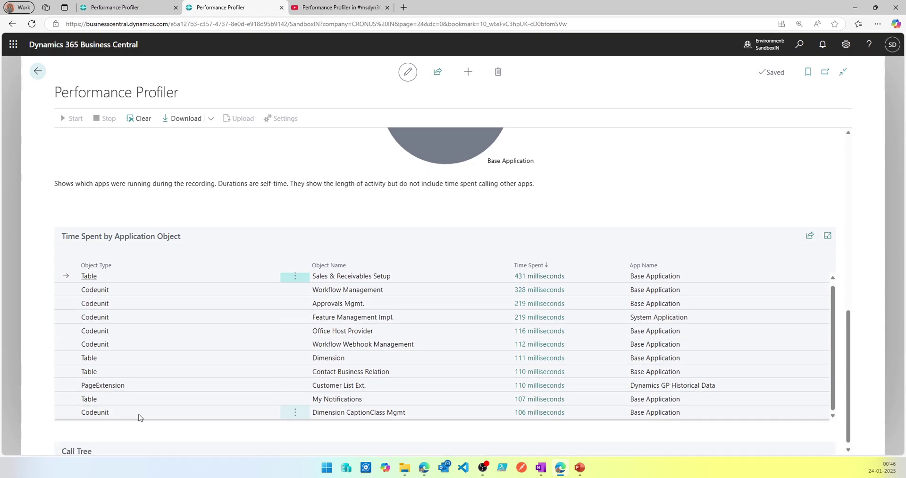
{"action": "scroll", "coordinate": [159, 448], "scroll_direction": "down", "scroll_amount": 3}
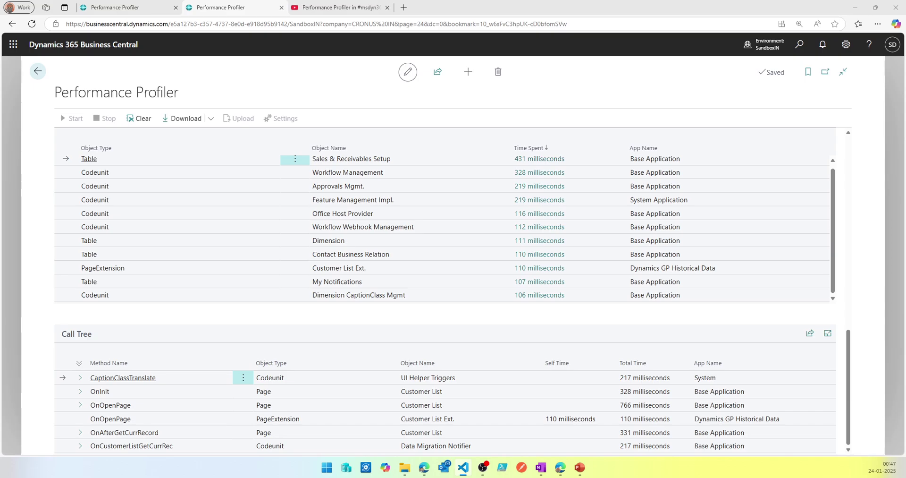
Switch to Visual Studio Code with ALProject1 open and maximize its window over the browser
{"action": "left_click_drag", "start_coordinate": [0, 239], "coordinate": [745, 135]}
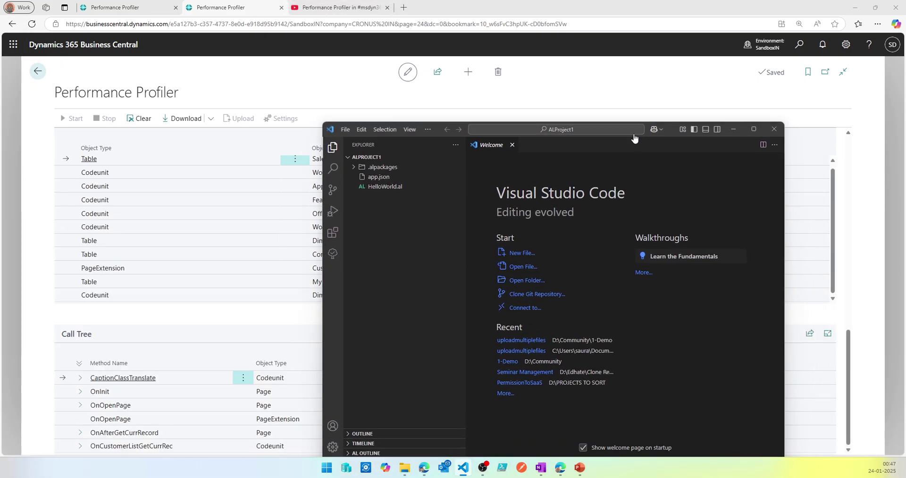
{"action": "left_click", "coordinate": [754, 129]}
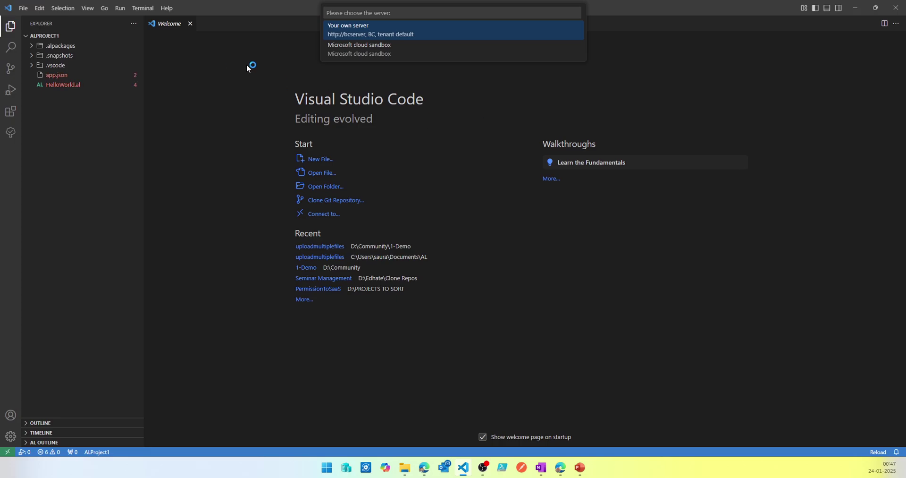
Choose Your own server as the server for the AL project, generating its launch.json configuration
{"action": "key", "text": "Return"}
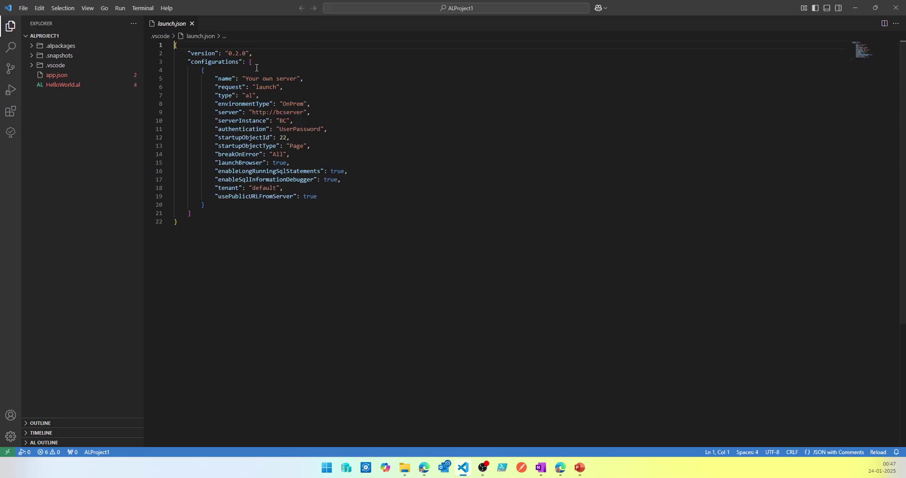
{"action": "left_click", "coordinate": [439, 97]}
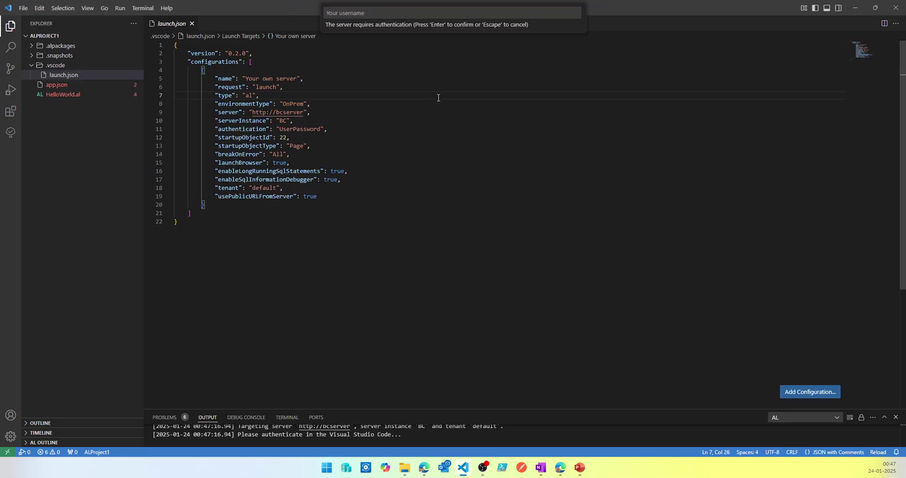
Open PerformanceProfile_Session100128.alcpuprofile from the Downloads folder, allowing the untrusted file in the current workspace
{"action": "left_click", "coordinate": [26, 9]}
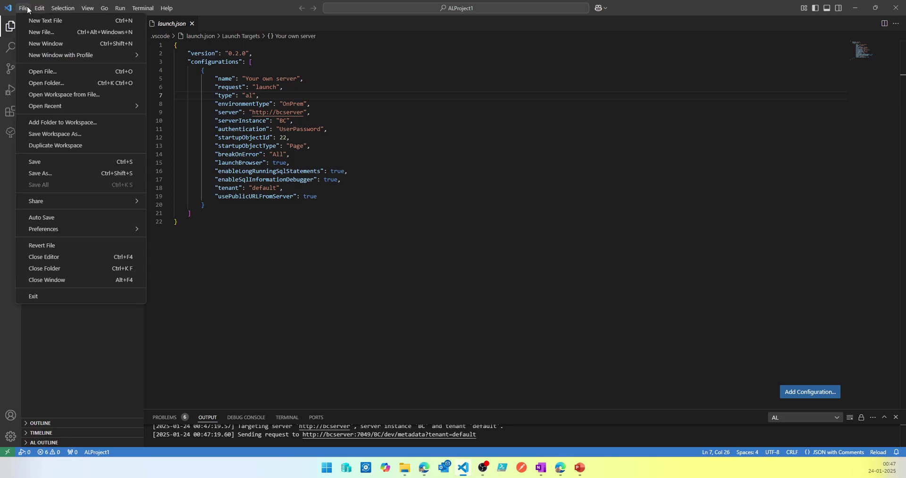
{"action": "left_click", "coordinate": [69, 74]}
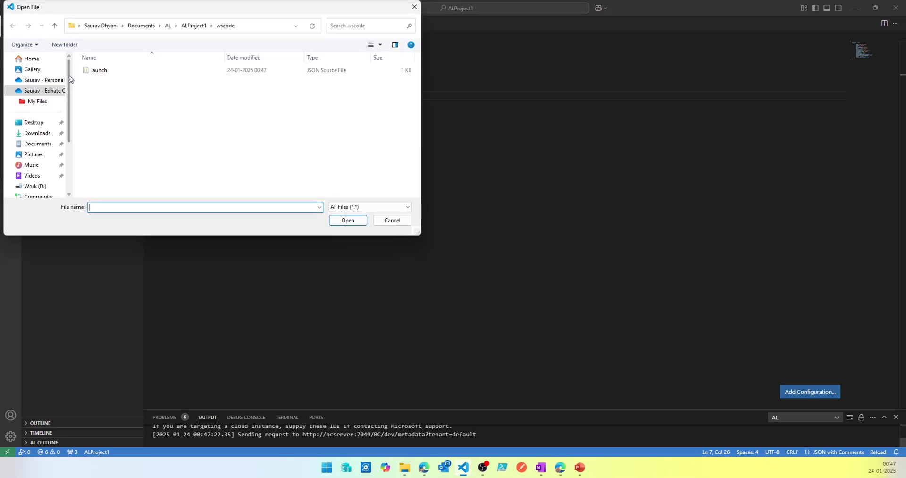
{"action": "scroll", "coordinate": [69, 78], "scroll_direction": "down", "scroll_amount": 1}
{"action": "left_click", "coordinate": [37, 99]}
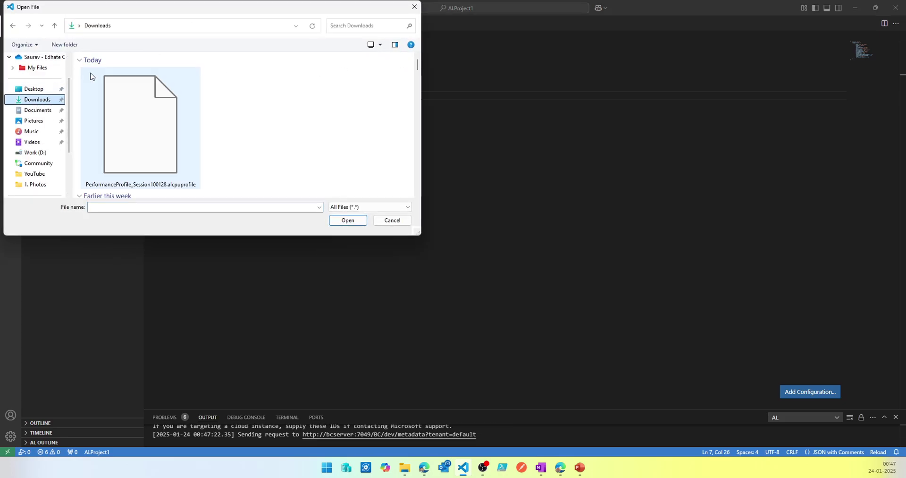
{"action": "double_click", "coordinate": [130, 103]}
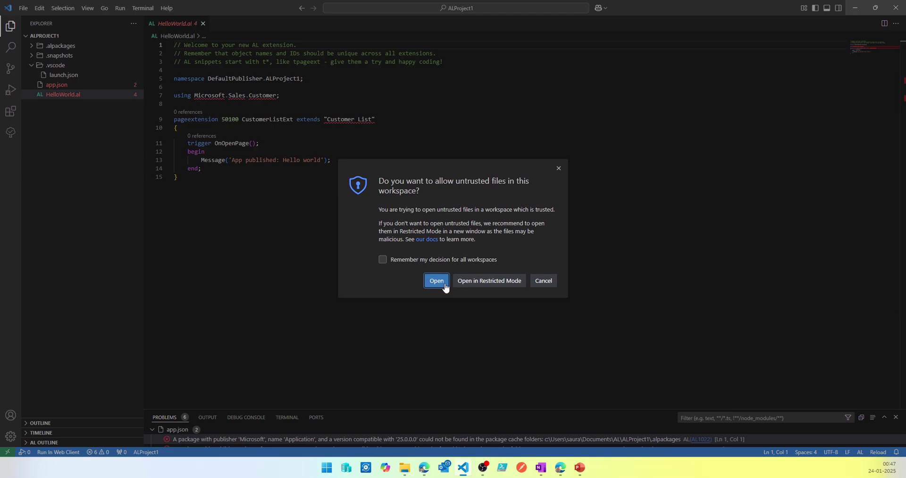
{"action": "left_click", "coordinate": [437, 281]}
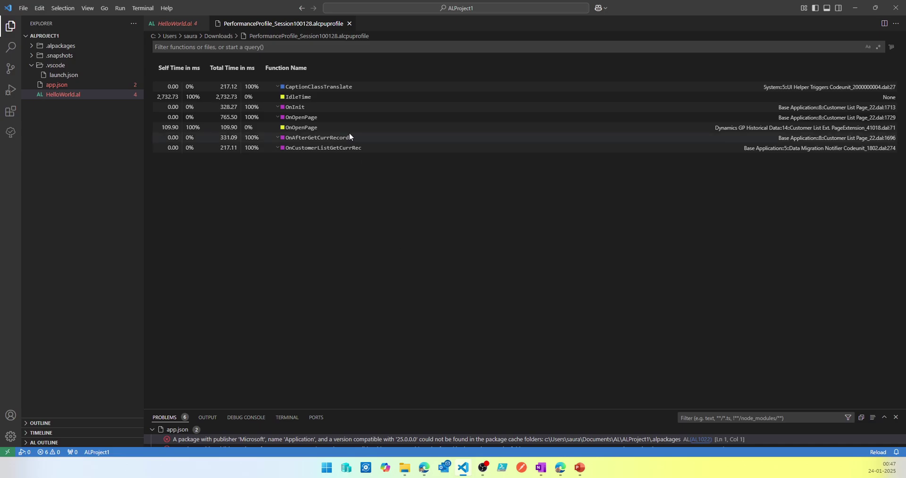
Examine the profile's call tree, collapsing CaptionClassTranslate and toggling OnInit closed and open again to check its nested calls
{"action": "left_click", "coordinate": [278, 89]}
{"action": "left_click", "coordinate": [278, 87]}
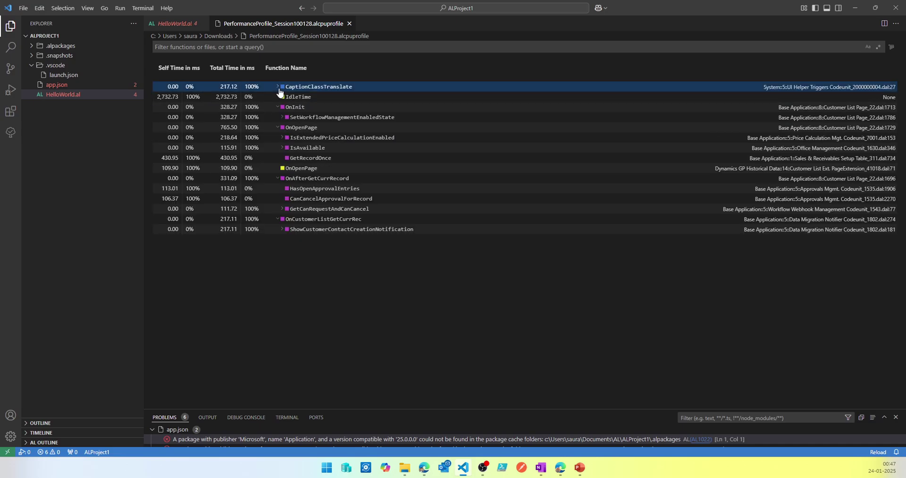
{"action": "left_click", "coordinate": [277, 107]}
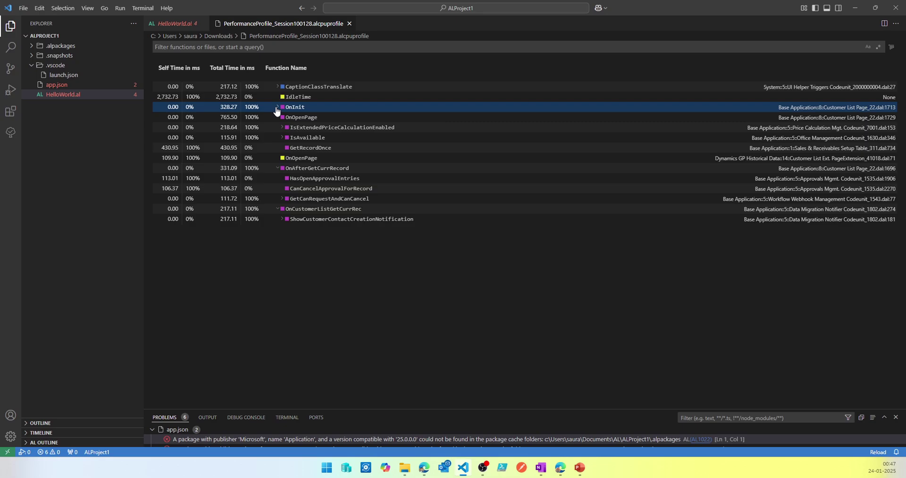
{"action": "left_click", "coordinate": [277, 107]}
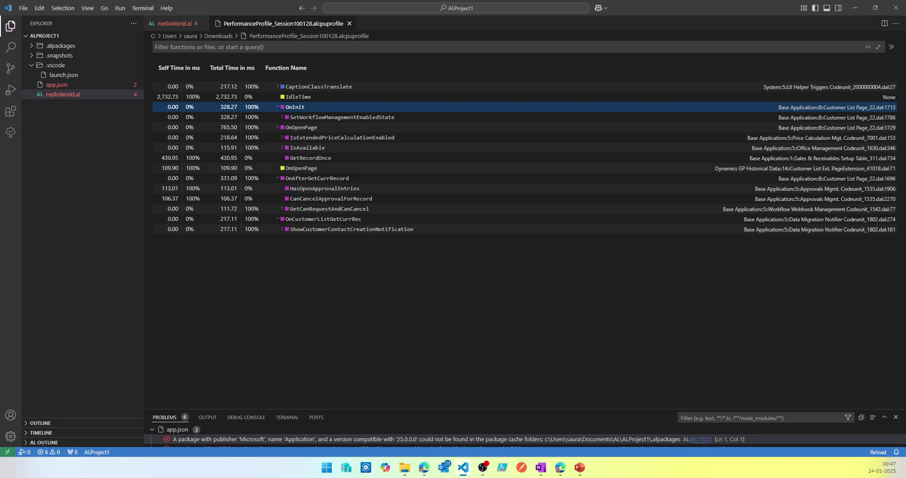
Switch back to the browser and show the Performance Profiler page of the Business Central Sandbox environment
{"action": "key", "text": "alt+Tab"}
{"action": "left_click", "coordinate": [159, 4]}
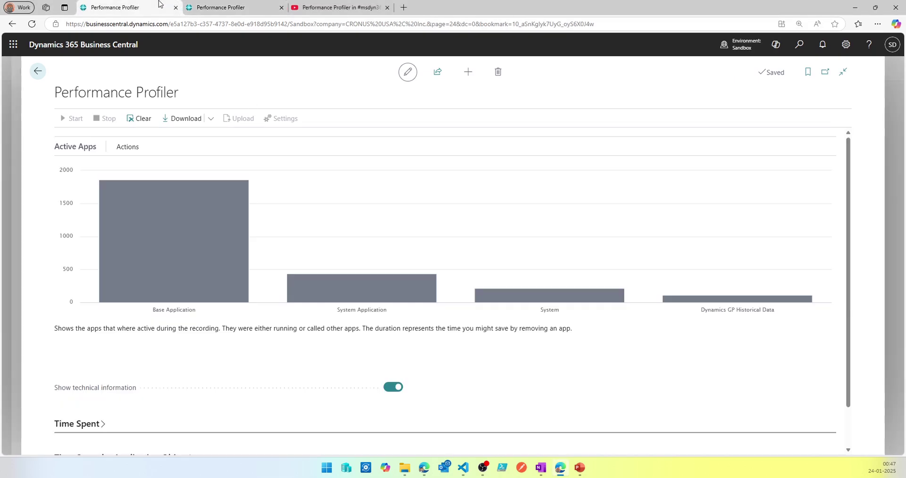